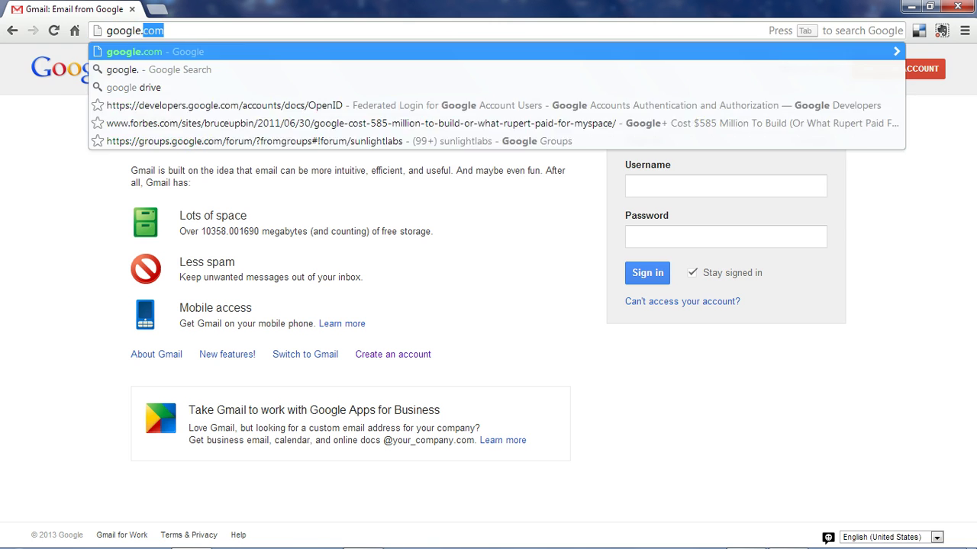
Load the Google homepage and follow its Gmail link to the sign-in page
key(Return)
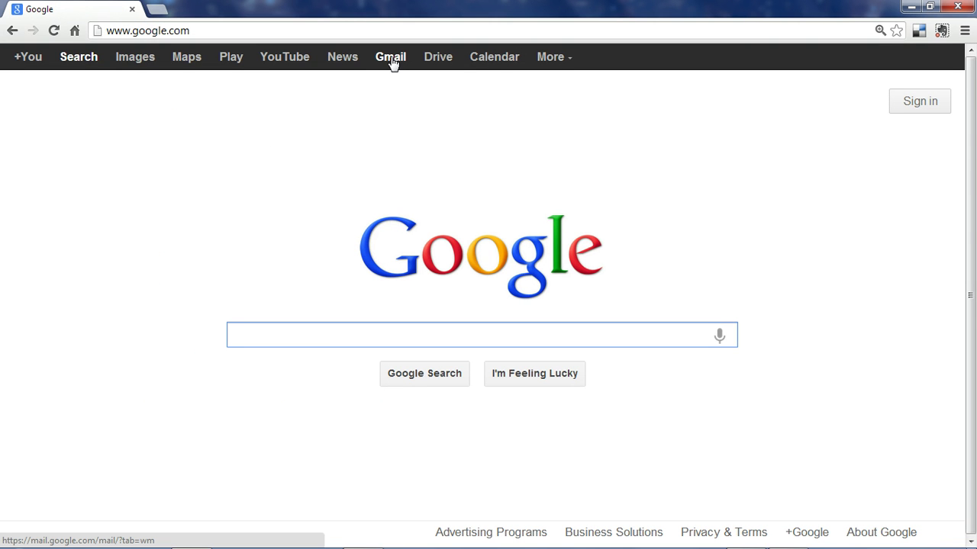
click(396, 63)
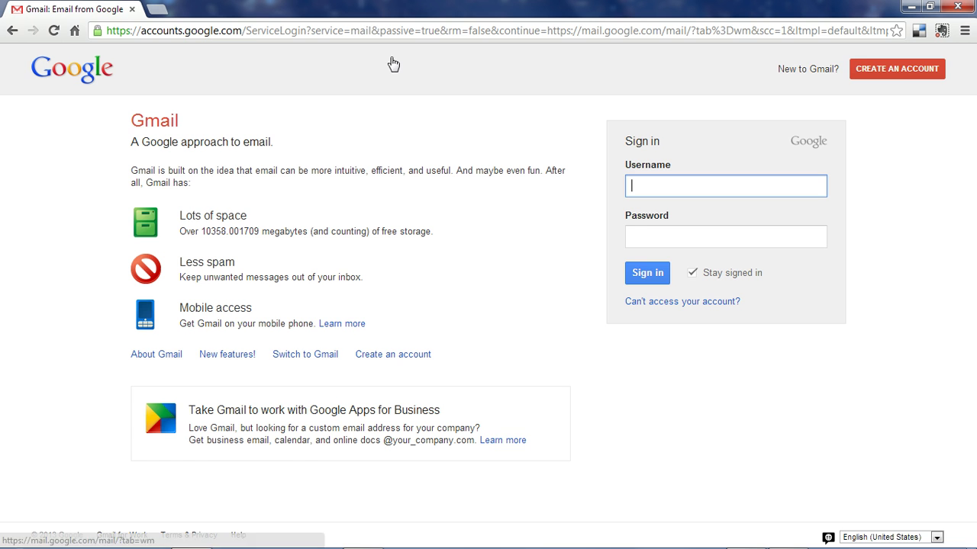
Start a new Google account and enter the first name, last name and desired username
click(901, 73)
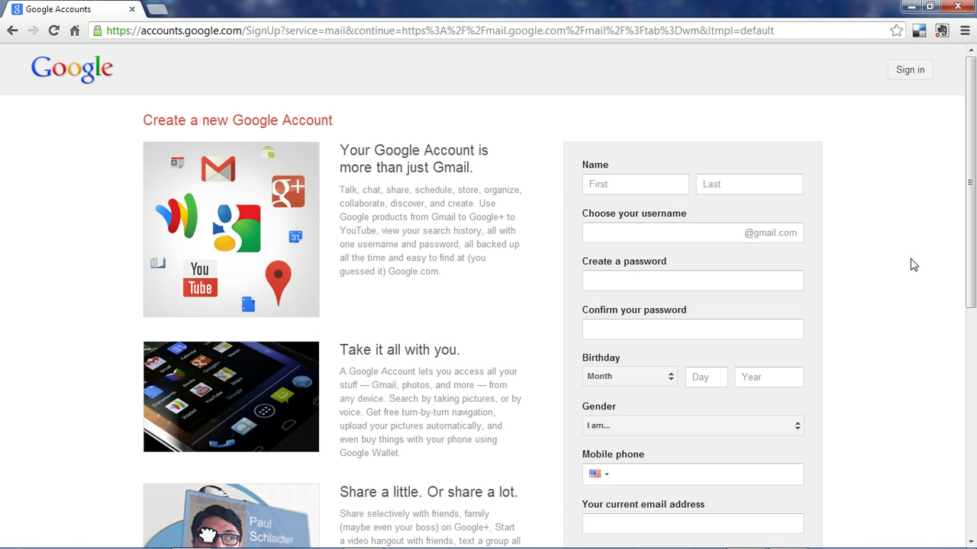
click(675, 184)
text(Mitch)
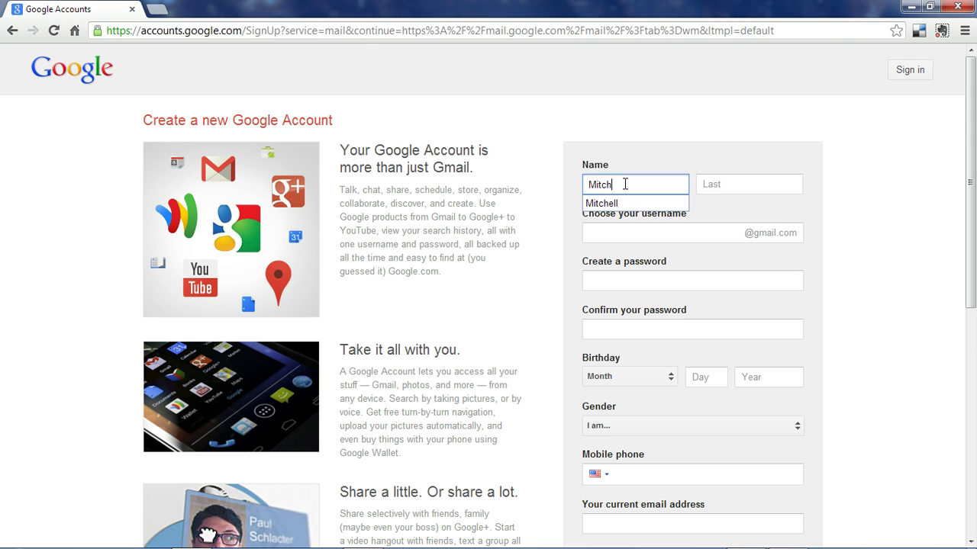
key(Tab)
text(D)
click(689, 231)
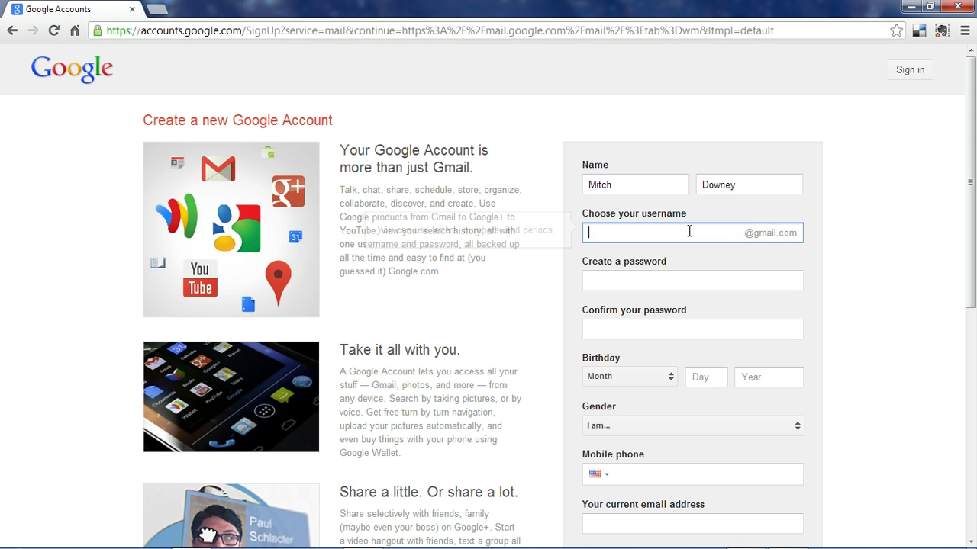
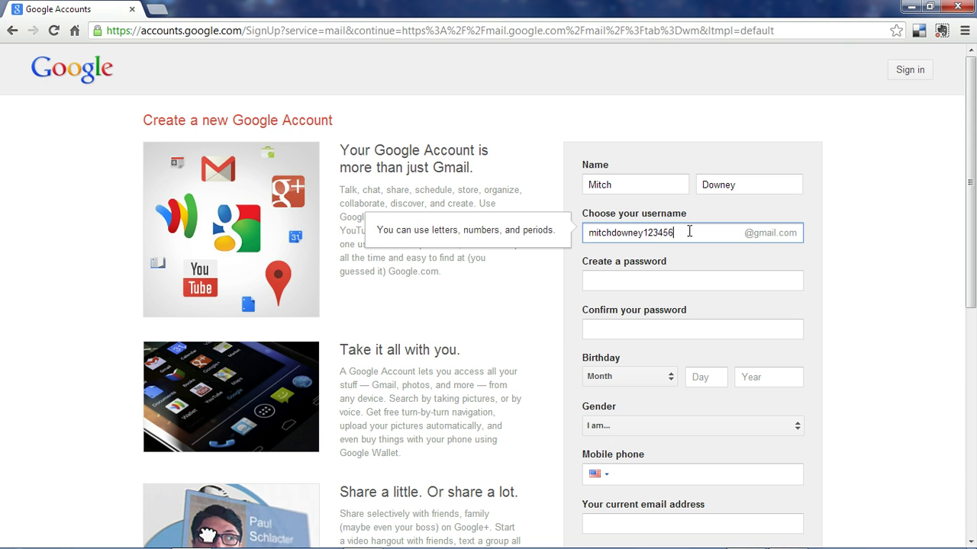
key(Tab)
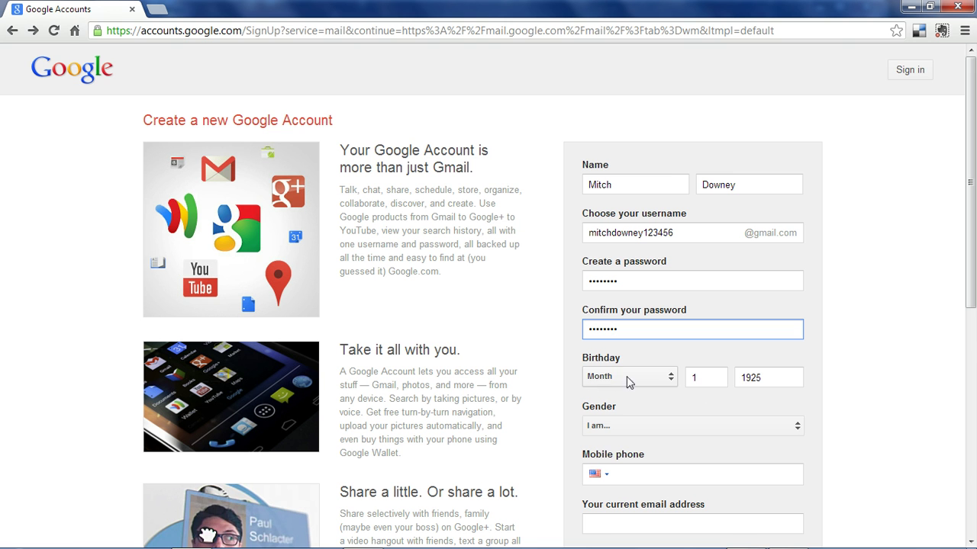
Set gender to Male, fill the phone and captcha fields, and accept the Terms of Service
click(690, 427)
click(662, 446)
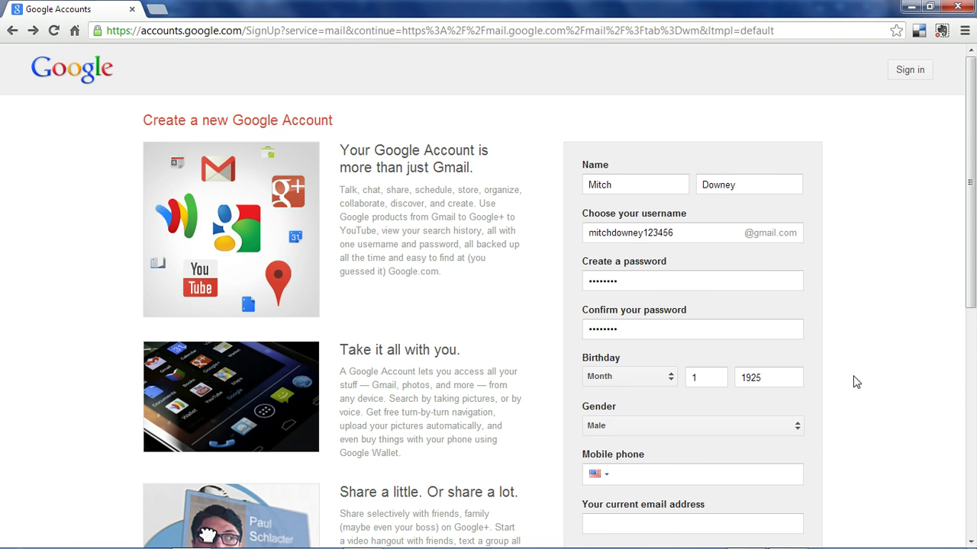
scroll(869, 372, down, 2)
scroll(872, 373, down, 2)
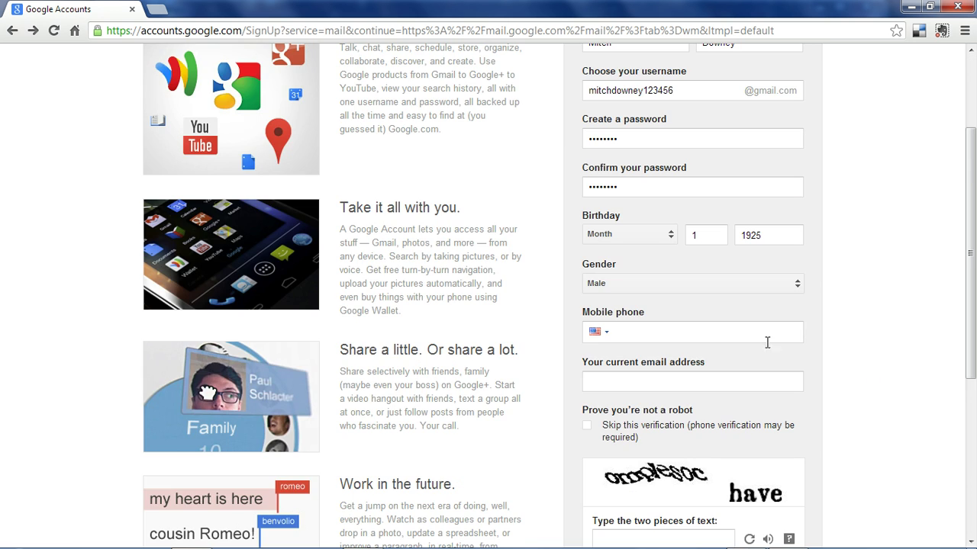
scroll(862, 335, down, 1)
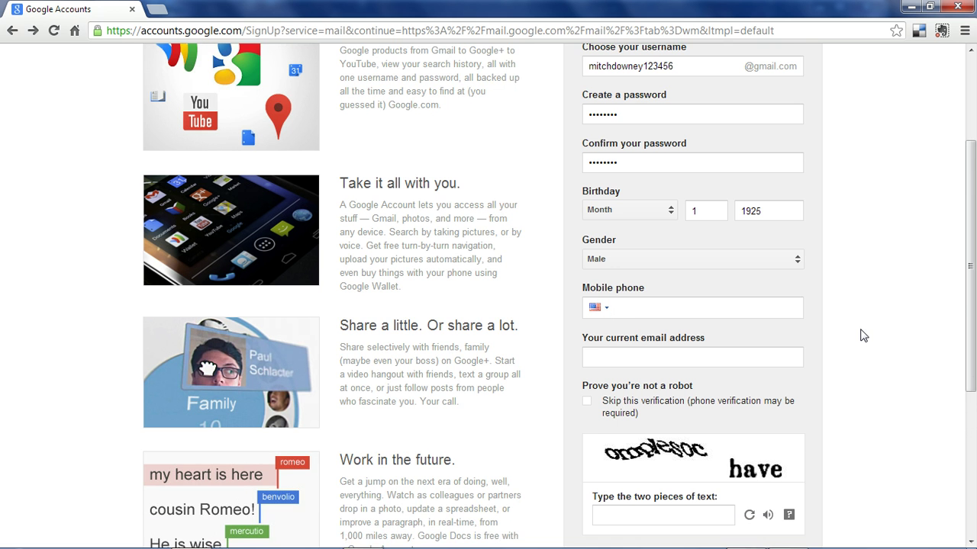
scroll(863, 334, down, 2)
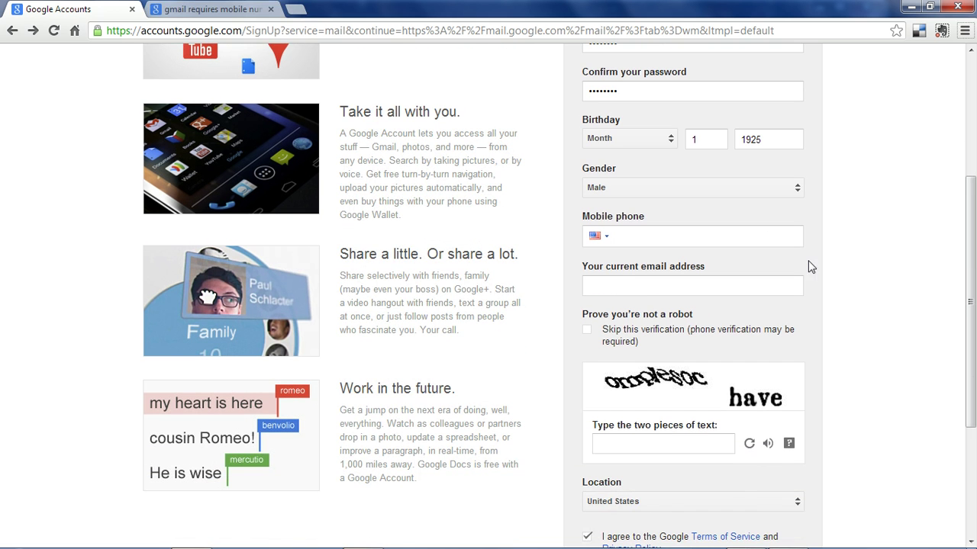
click(712, 242)
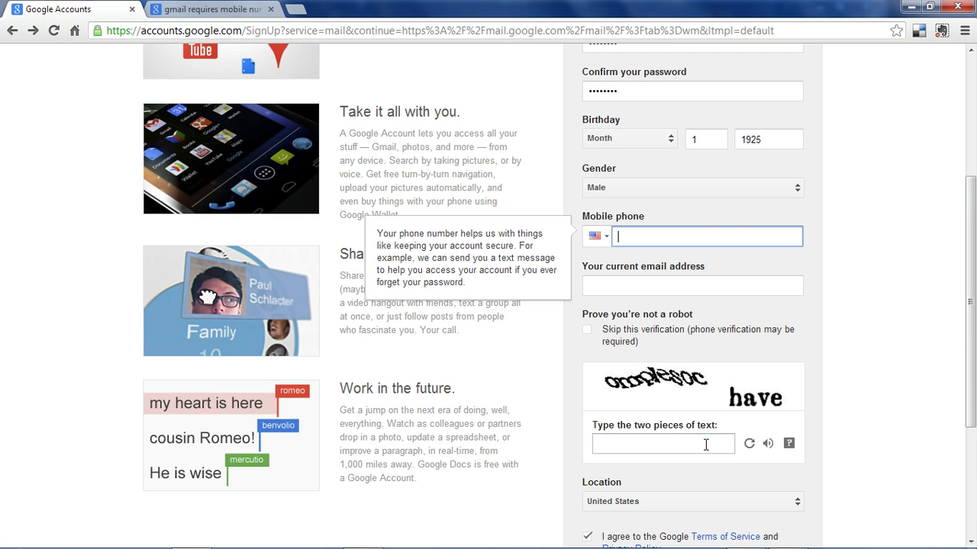
click(704, 442)
scroll(589, 462, down, 2)
click(587, 464)
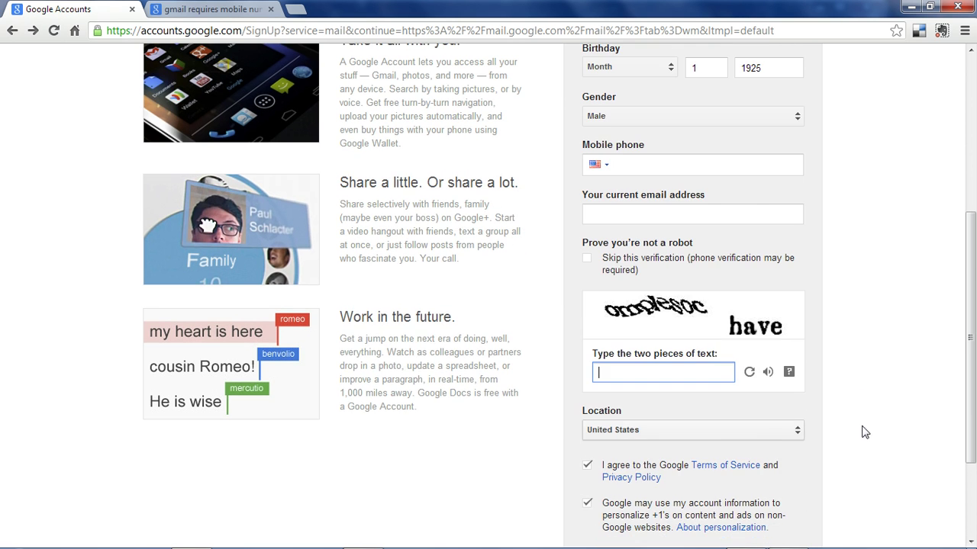
scroll(915, 434, down, 2)
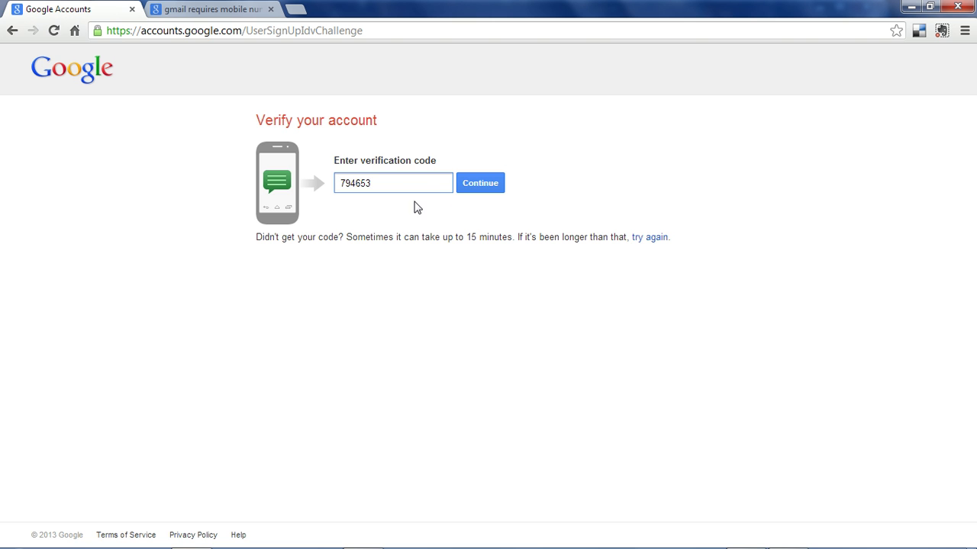
Submit the verification code and continue past the profile page into the new inbox
click(480, 184)
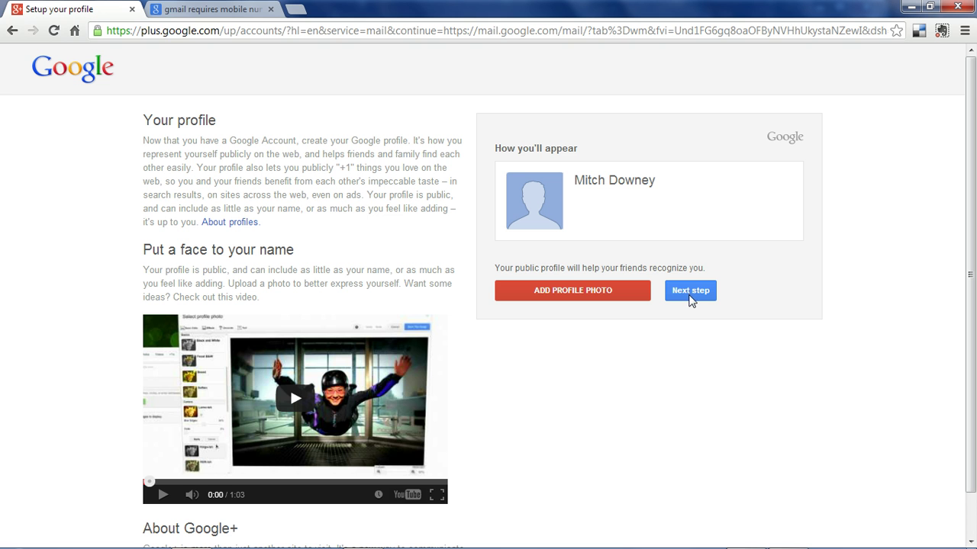
click(691, 291)
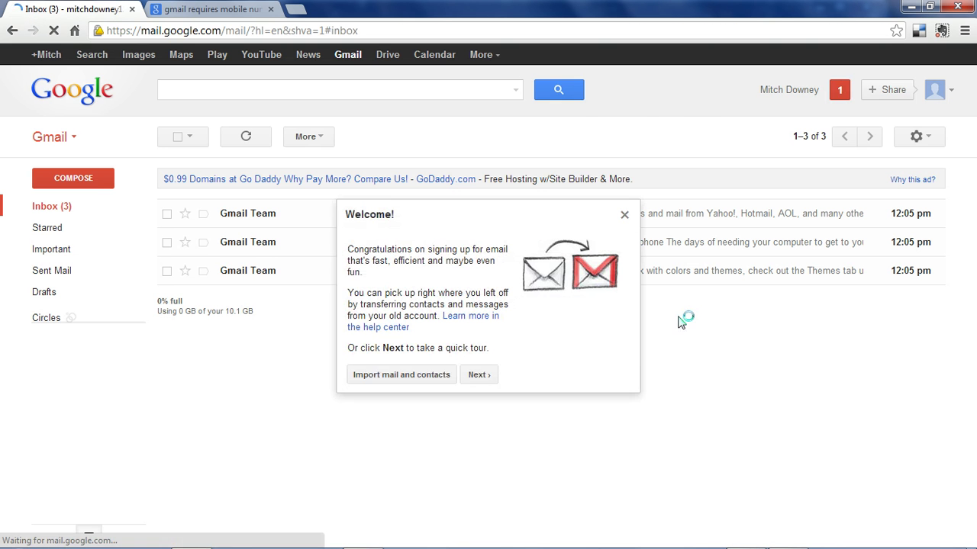
Dismiss the welcome message, then start a new message and discard it
click(624, 216)
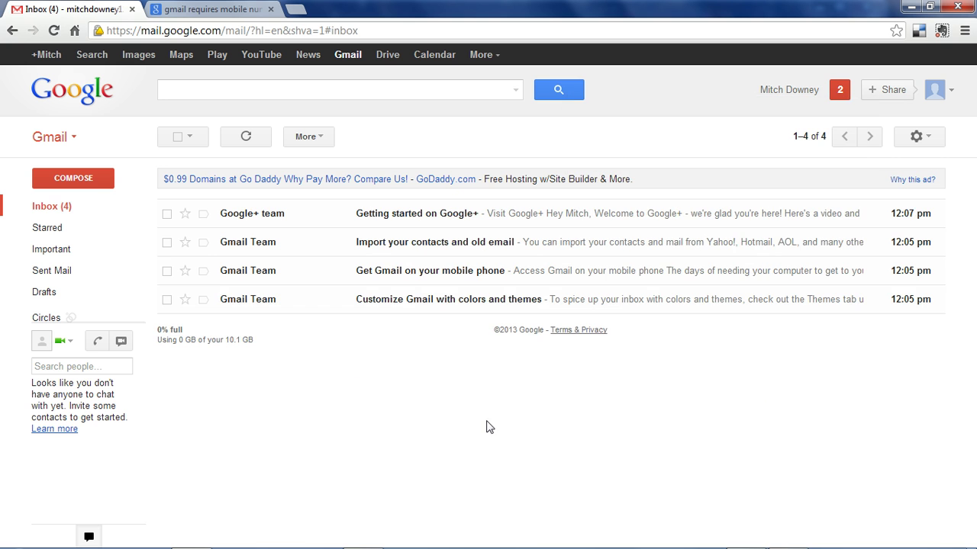
click(73, 179)
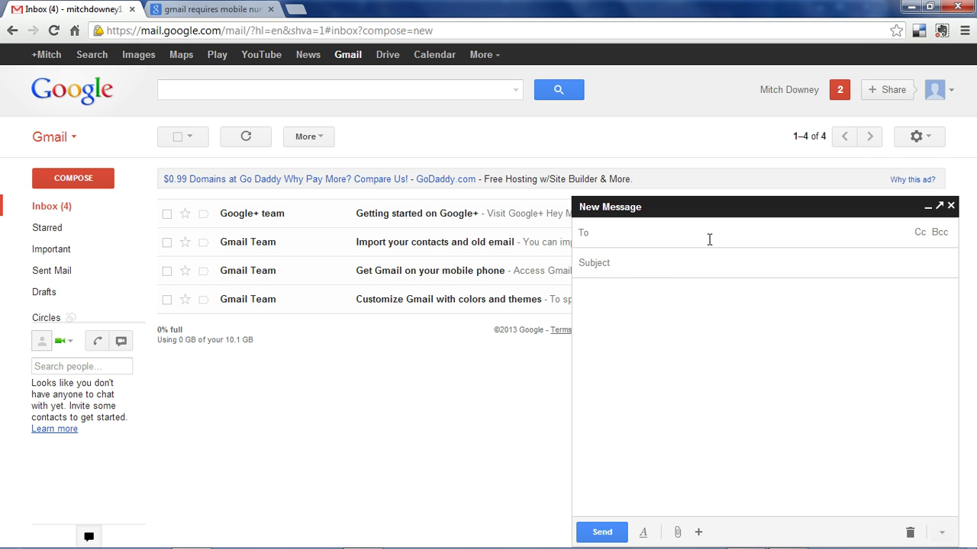
click(658, 262)
click(951, 206)
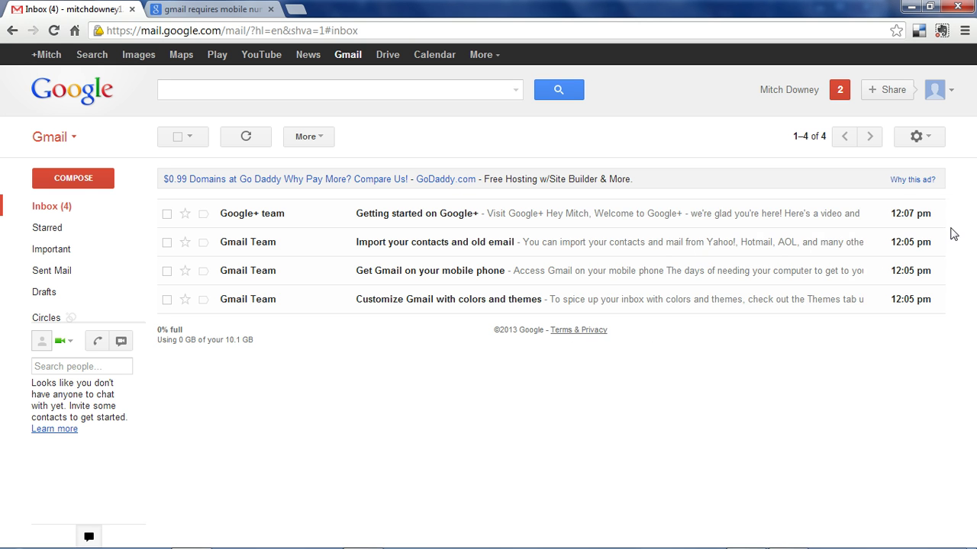
Visit the Contacts page and the Tasks list, close Tasks, and reopen the Gmail switcher
click(75, 143)
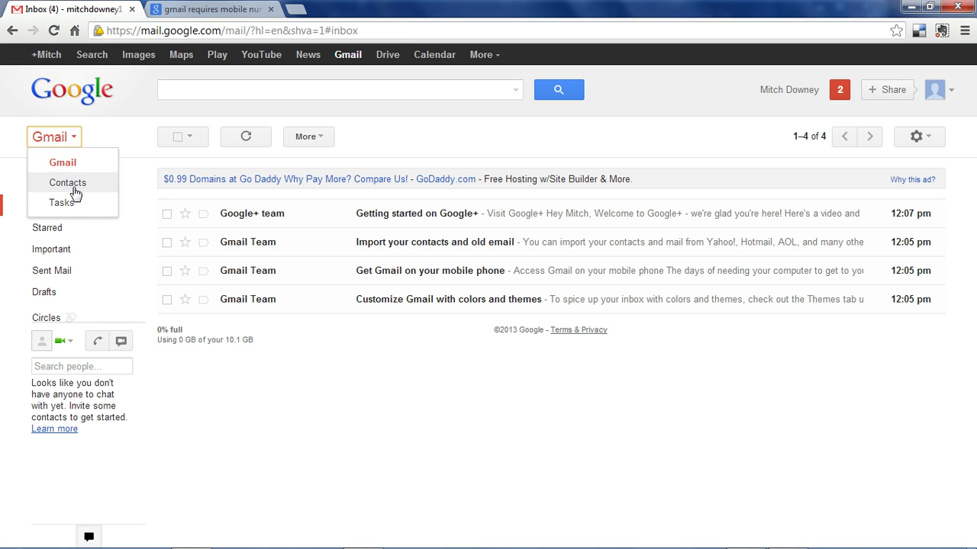
click(77, 185)
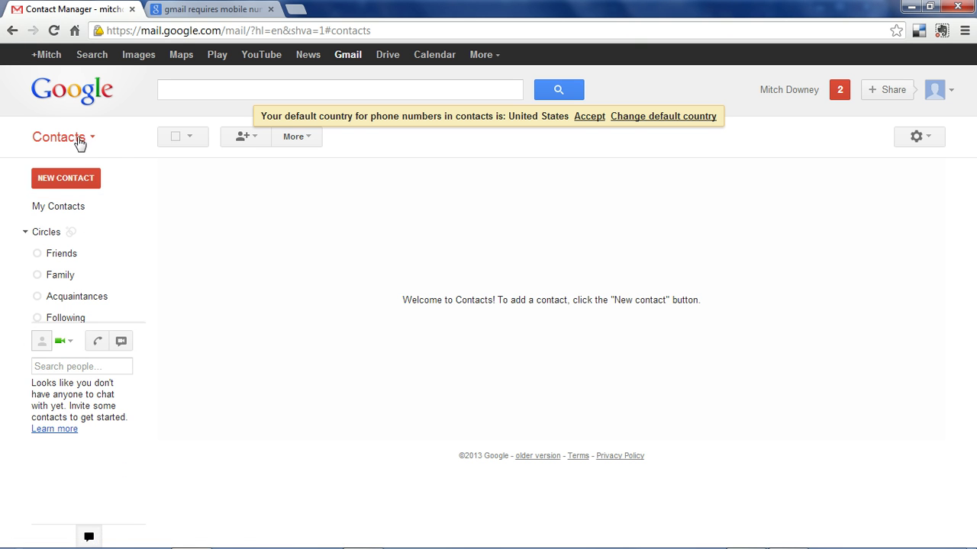
click(79, 139)
click(81, 205)
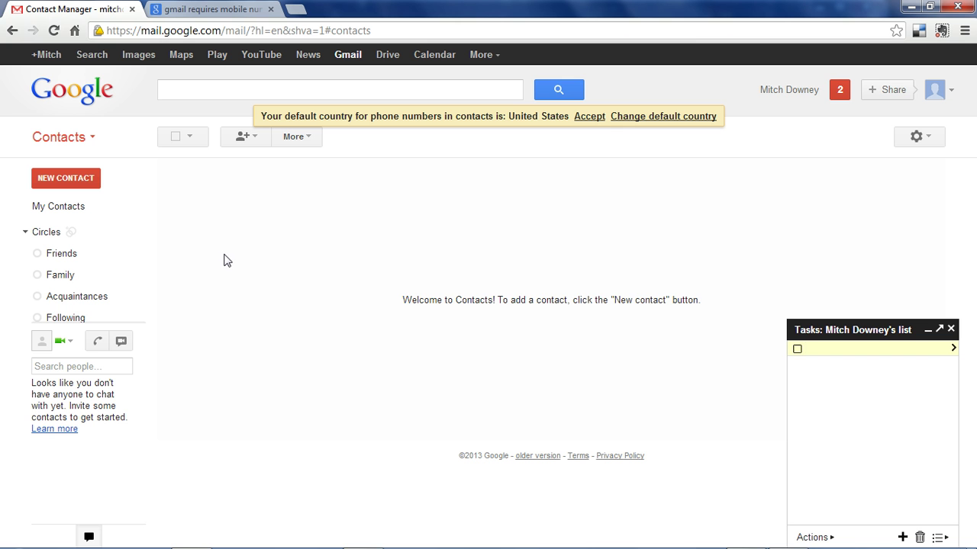
click(951, 329)
click(70, 138)
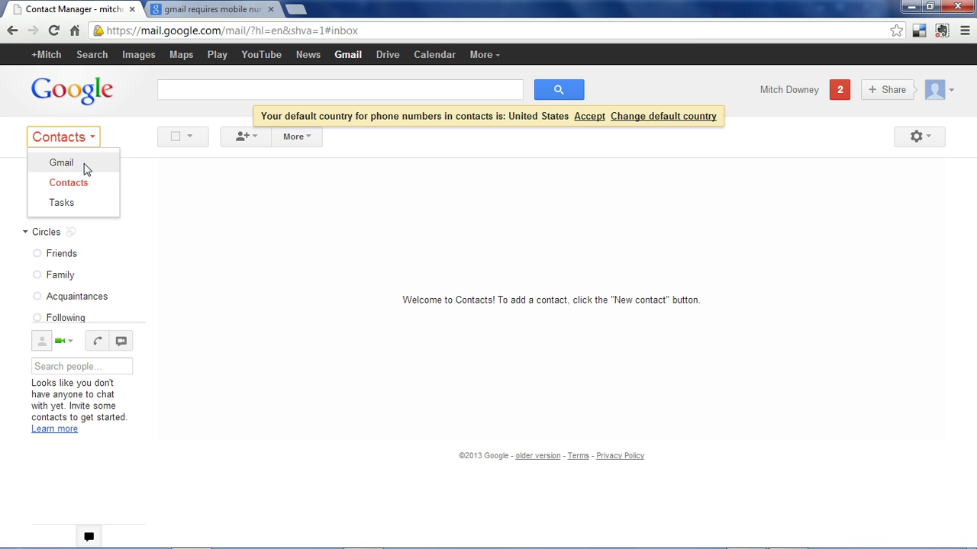
click(75, 162)
click(203, 142)
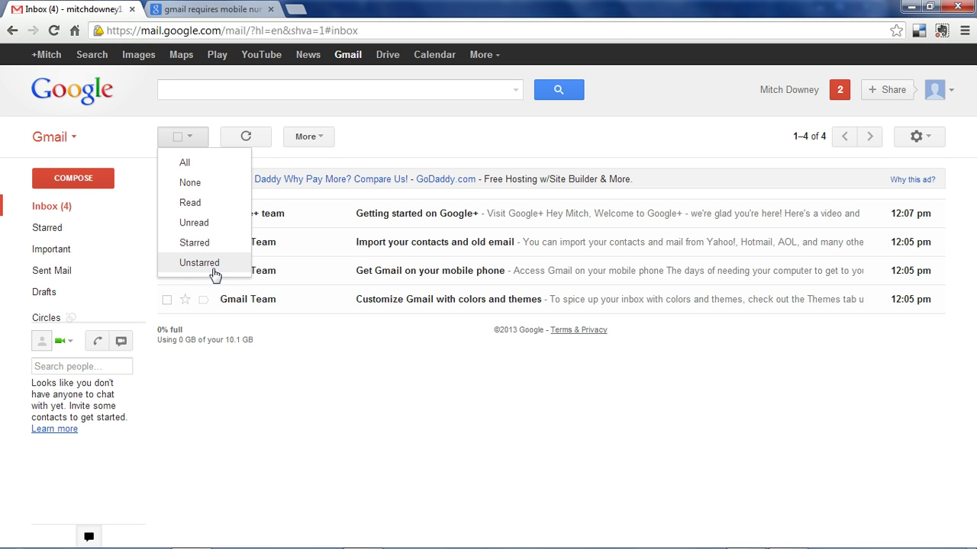
click(415, 427)
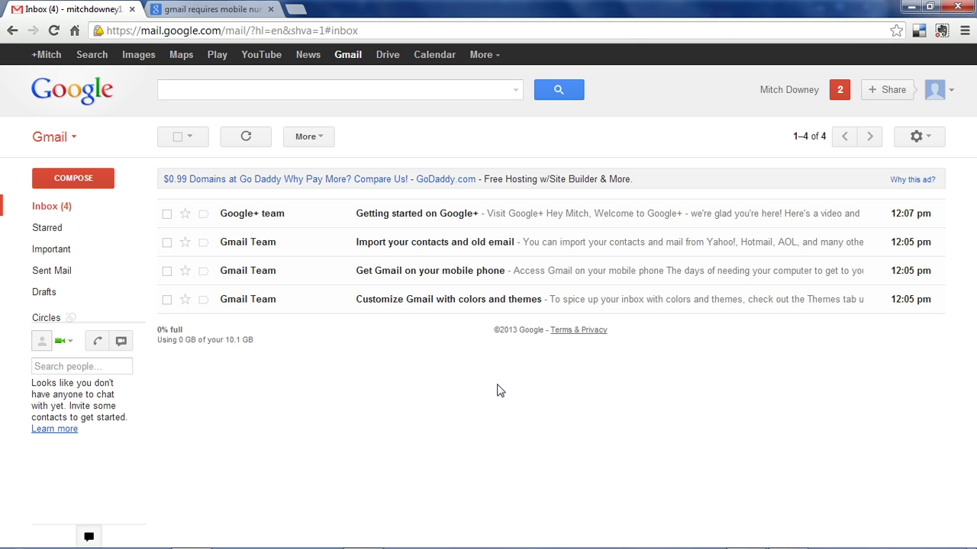
click(246, 137)
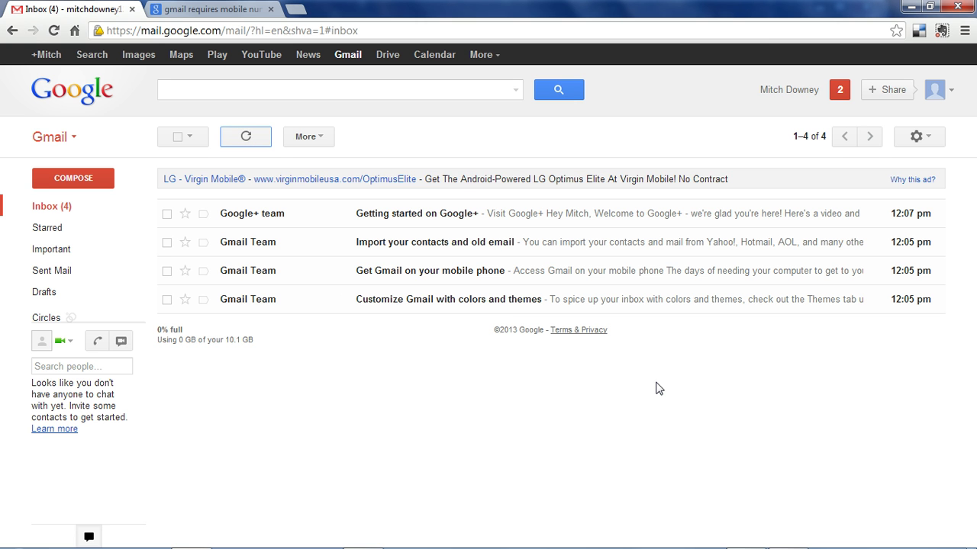
click(316, 140)
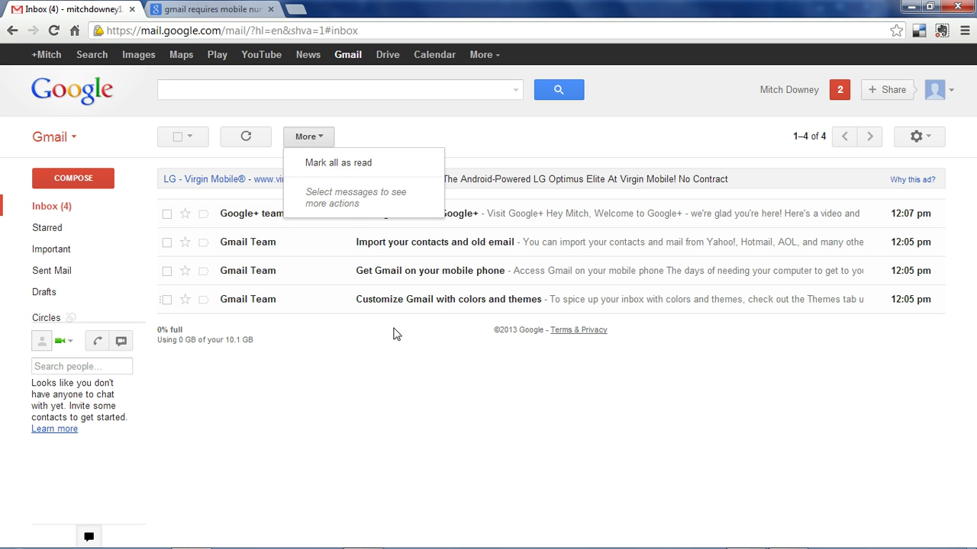
click(389, 366)
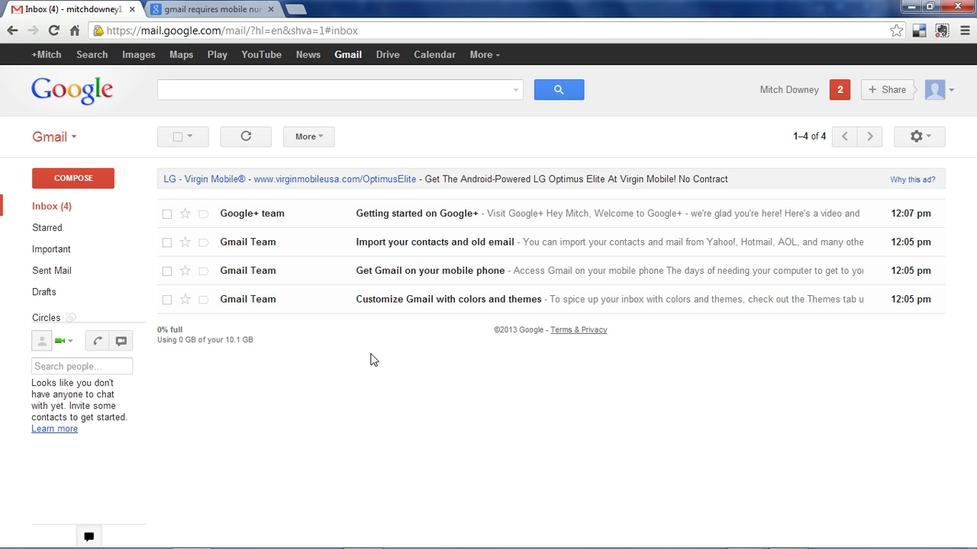
Archive only the Getting started on Google+ conversation
click(167, 215)
click(167, 244)
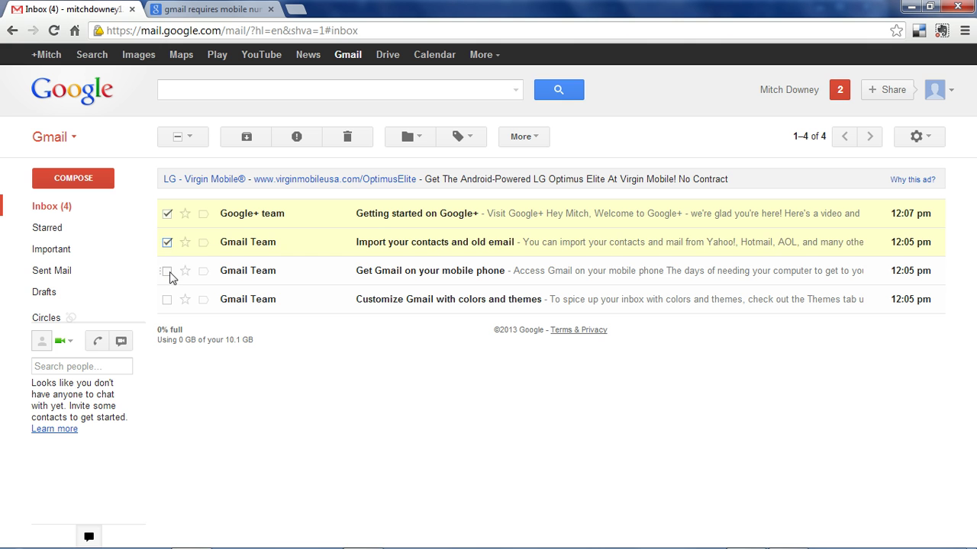
click(167, 242)
click(167, 271)
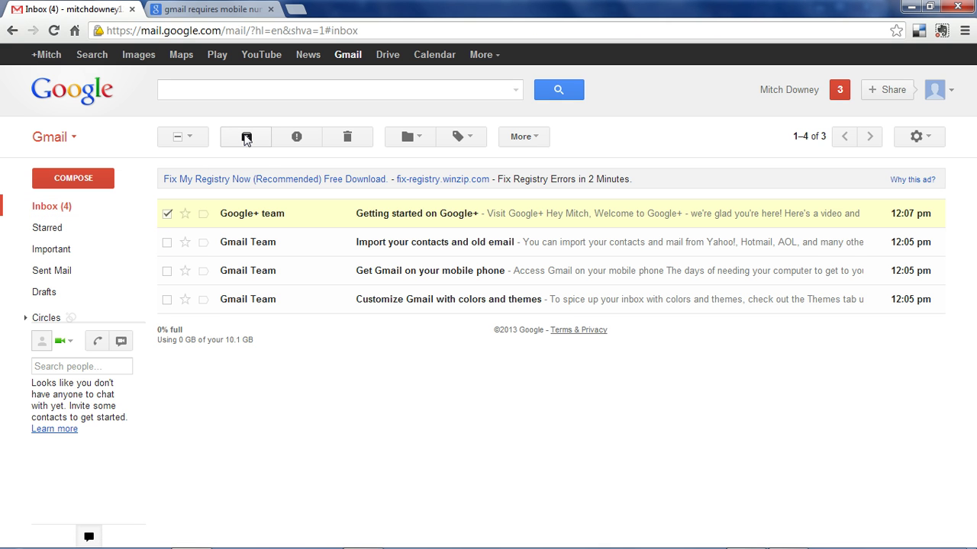
click(246, 138)
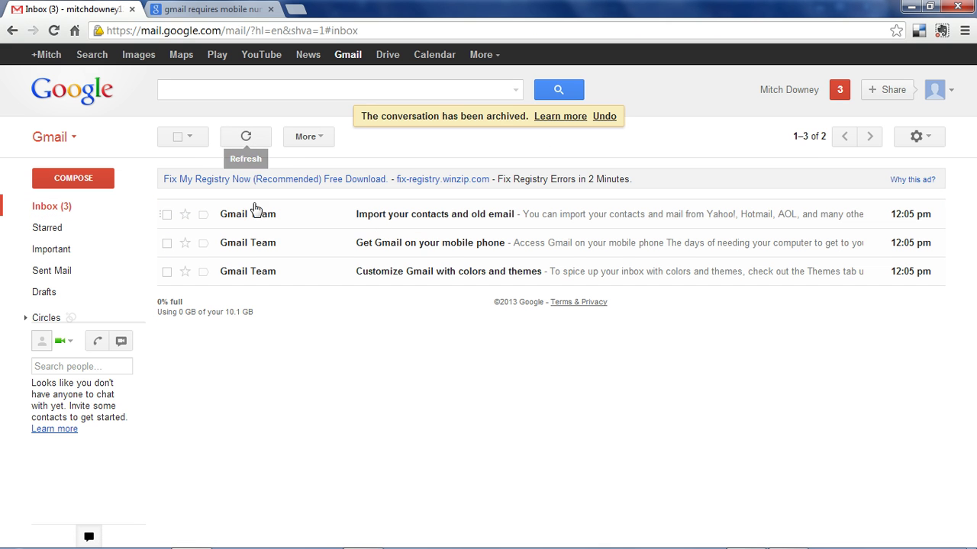
Find the archived conversation in All Mail, return to the inbox, and select the Import your contacts message
mouse_move(77, 317)
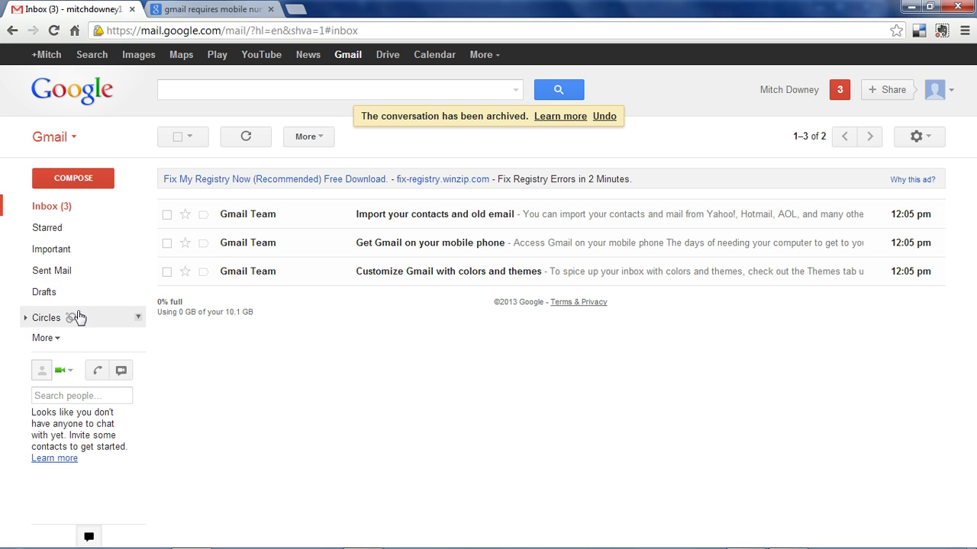
click(54, 341)
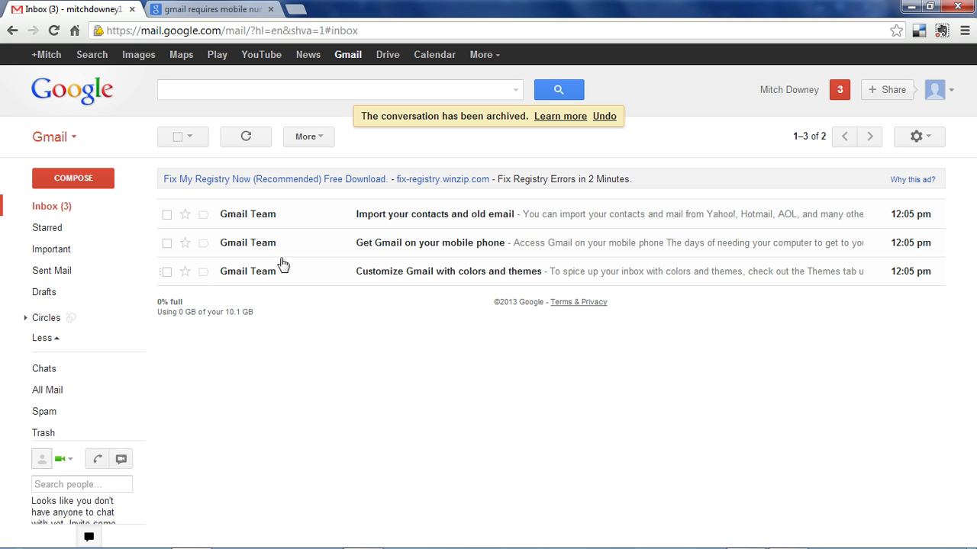
click(55, 393)
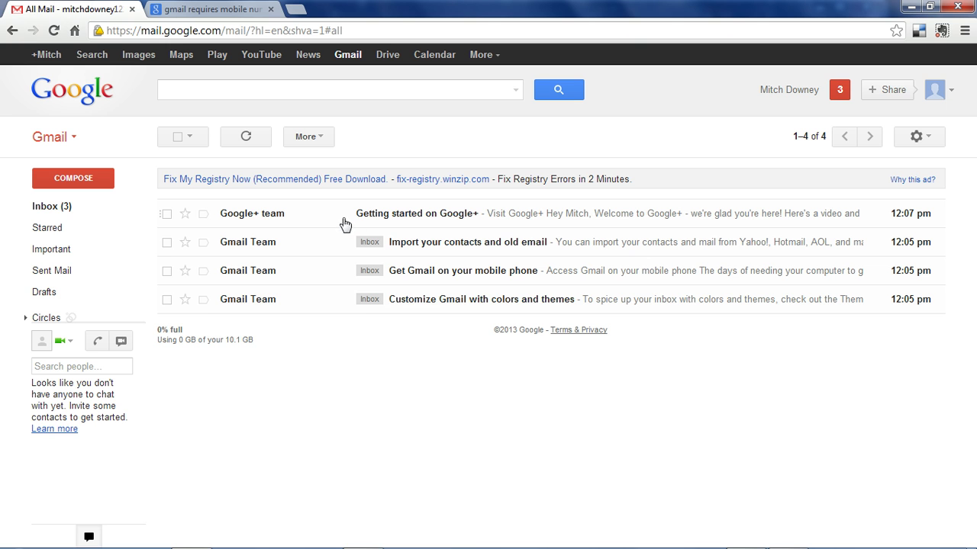
click(84, 216)
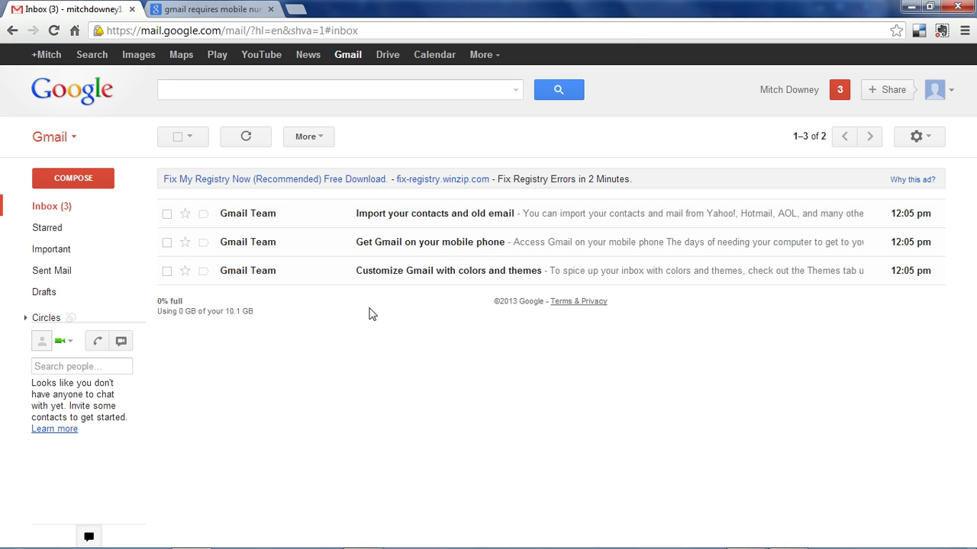
click(166, 214)
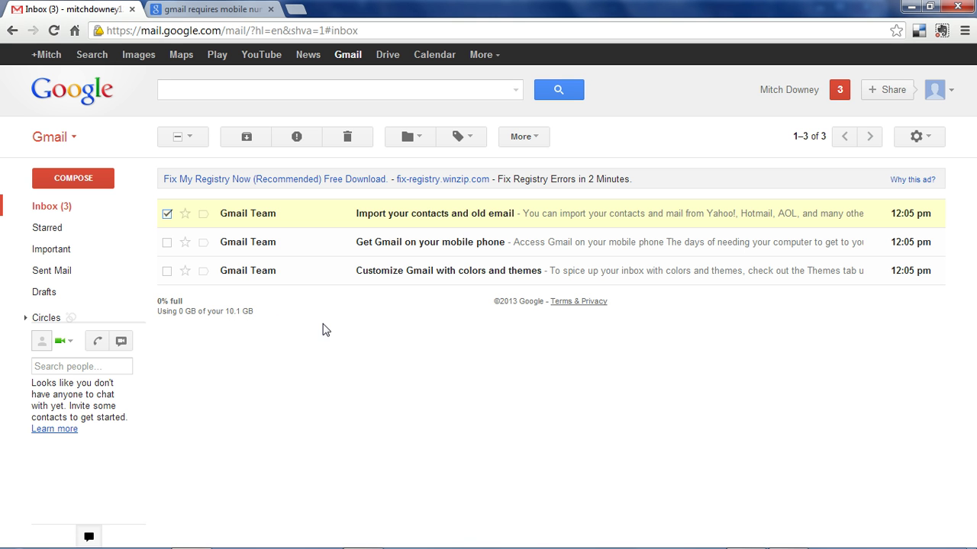
Trash the Import your contacts message, delete it forever from Trash, and select the mobile phone message
click(348, 140)
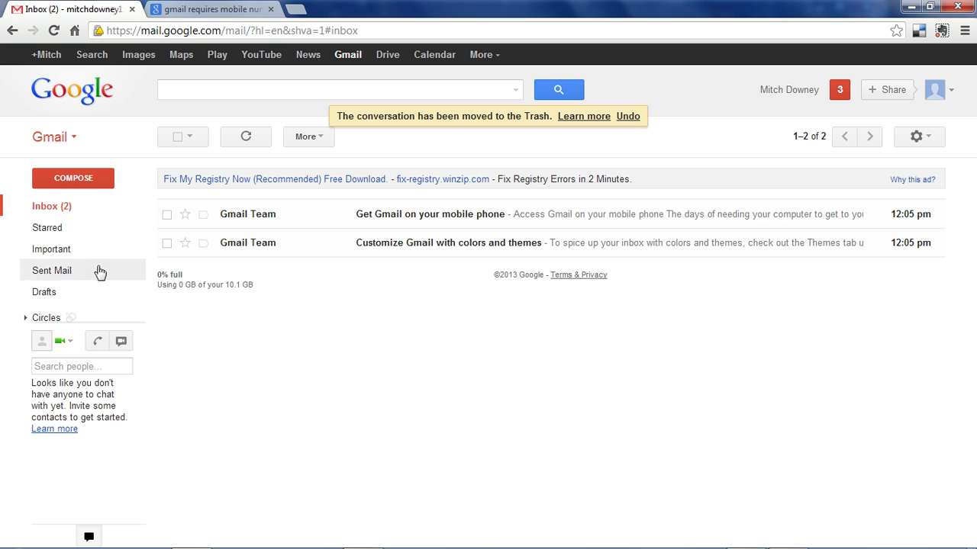
click(59, 338)
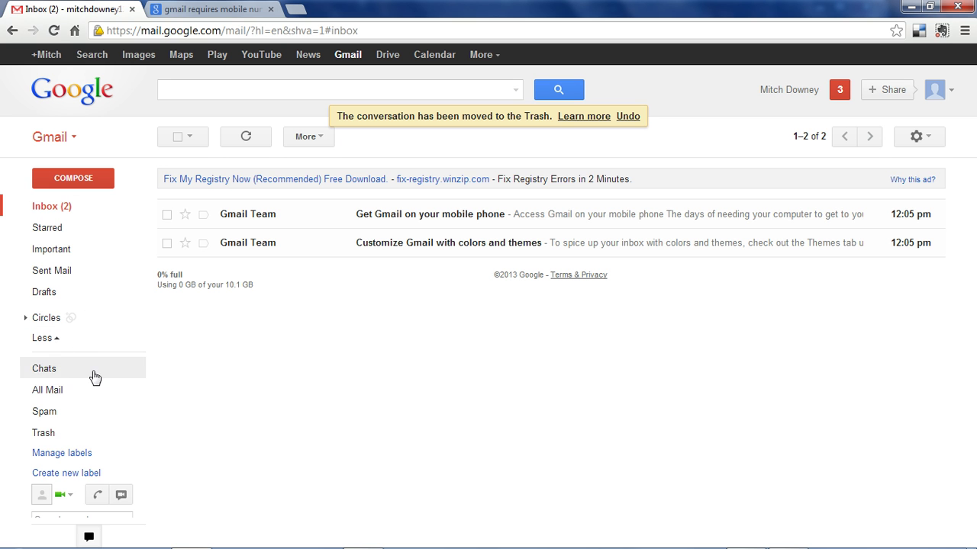
click(43, 433)
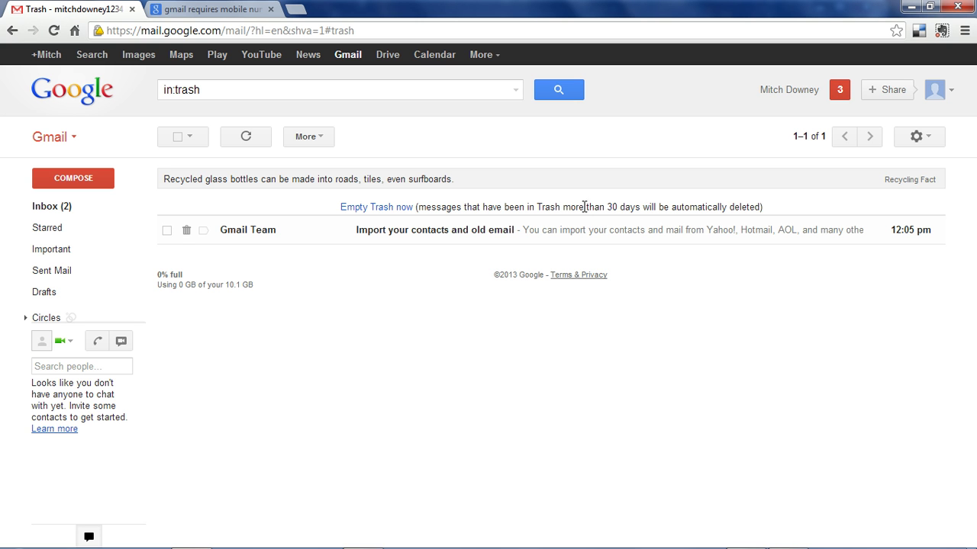
click(167, 229)
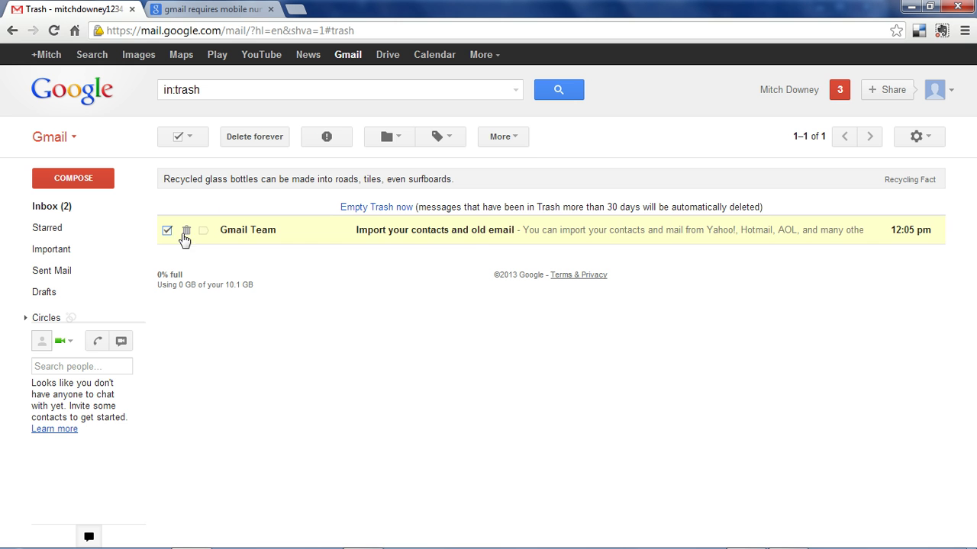
click(252, 138)
click(63, 211)
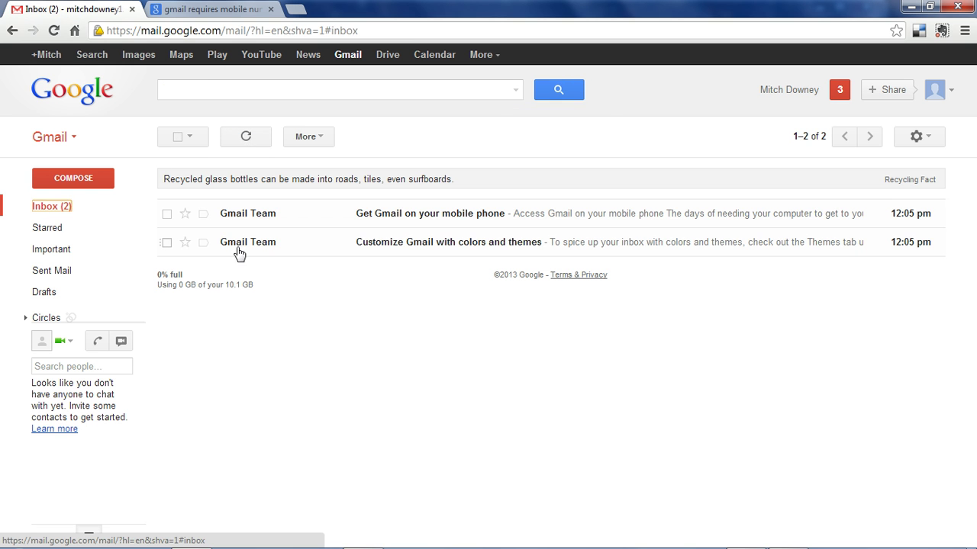
click(167, 215)
Move the Get Gmail on your mobile phone message into a new un-nested label, Gmail Email
click(419, 143)
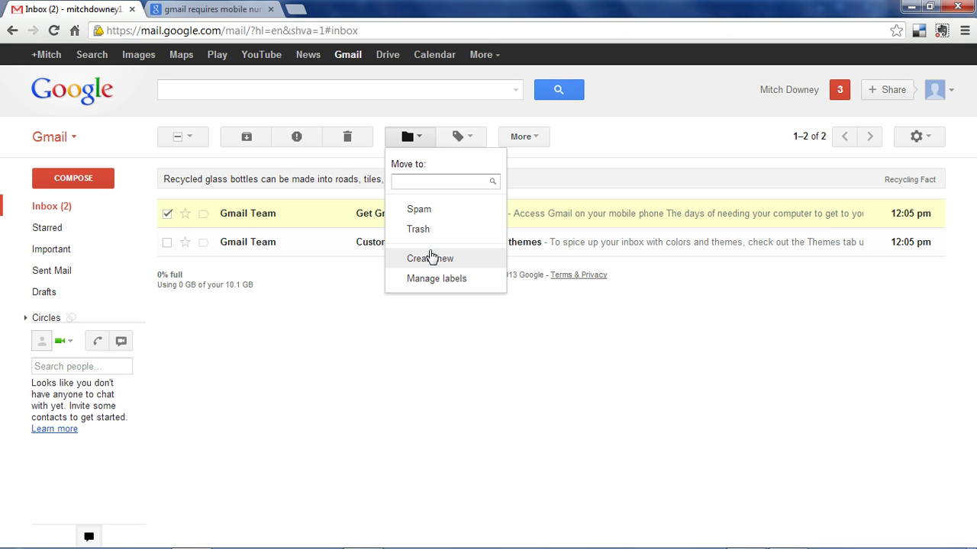
click(426, 262)
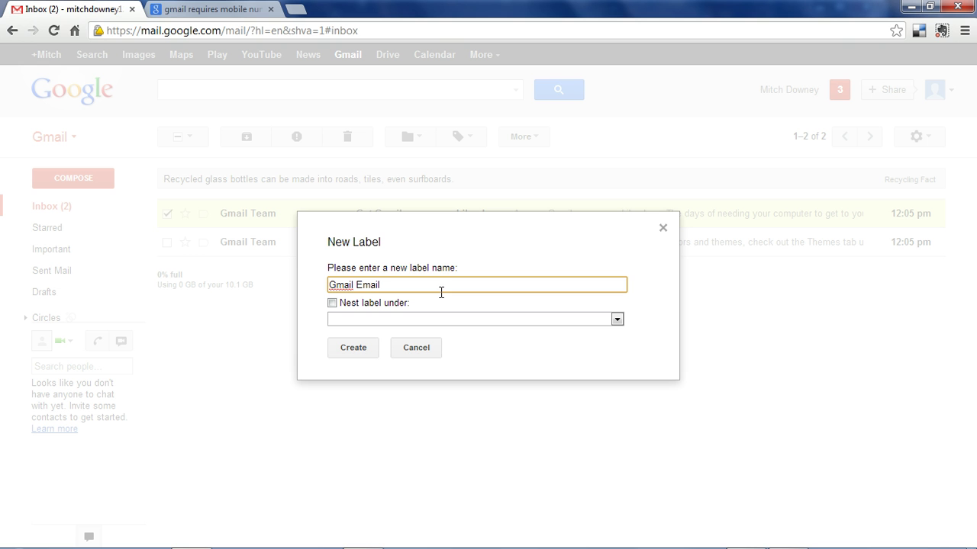
click(400, 321)
click(426, 329)
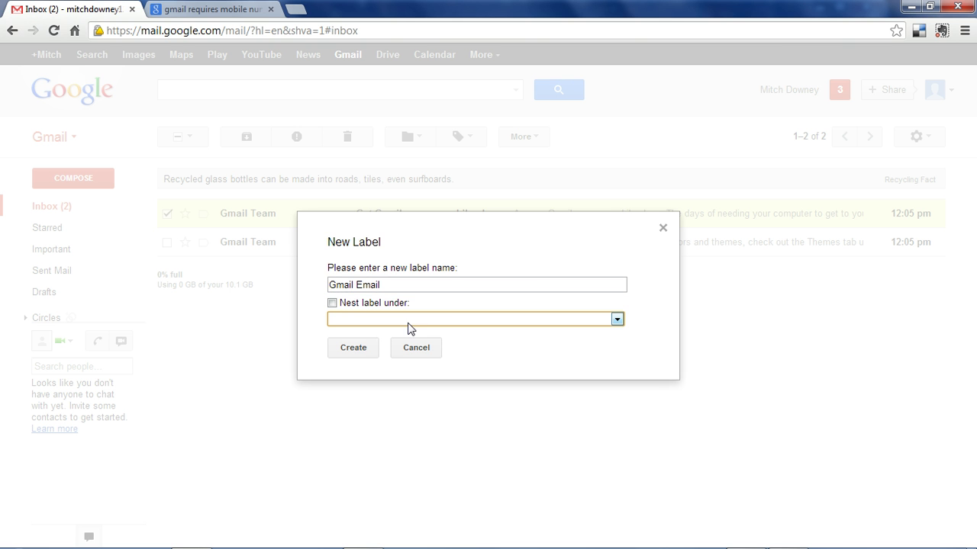
click(359, 351)
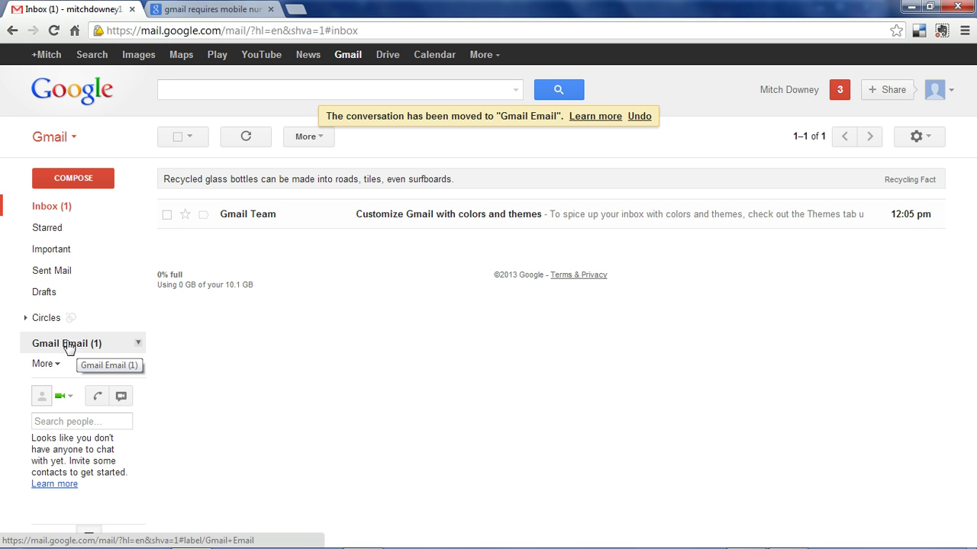
View the Gmail Email label, return to the inbox, and create a Work label
click(64, 348)
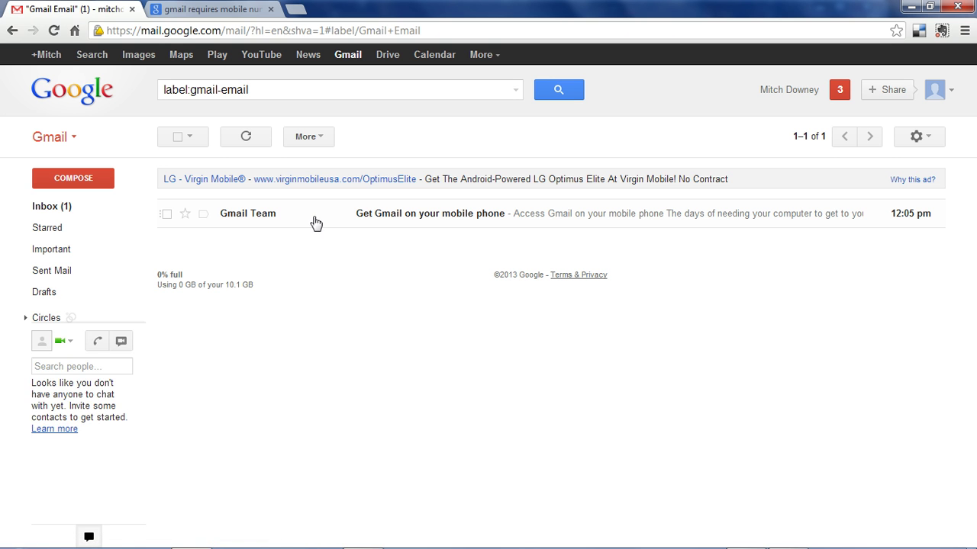
mouse_move(68, 307)
click(69, 207)
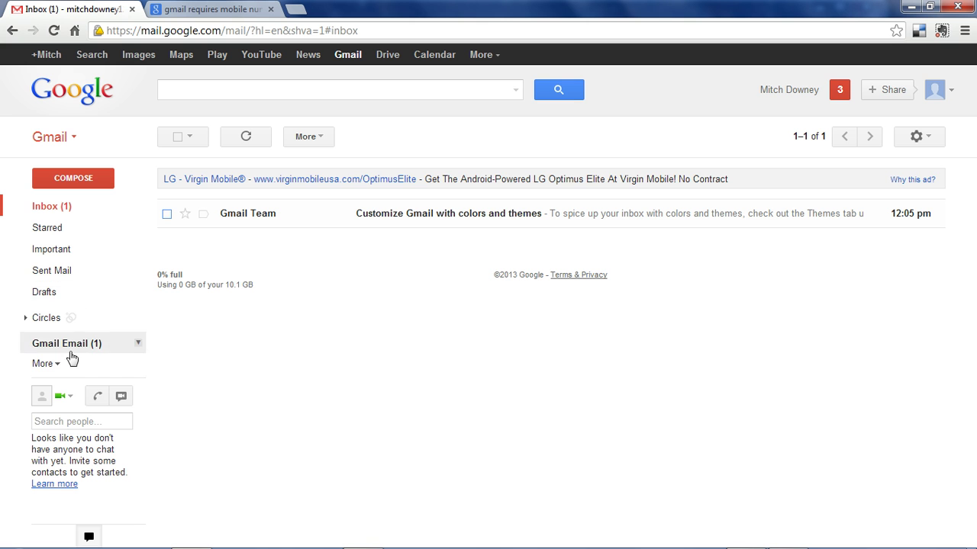
click(47, 364)
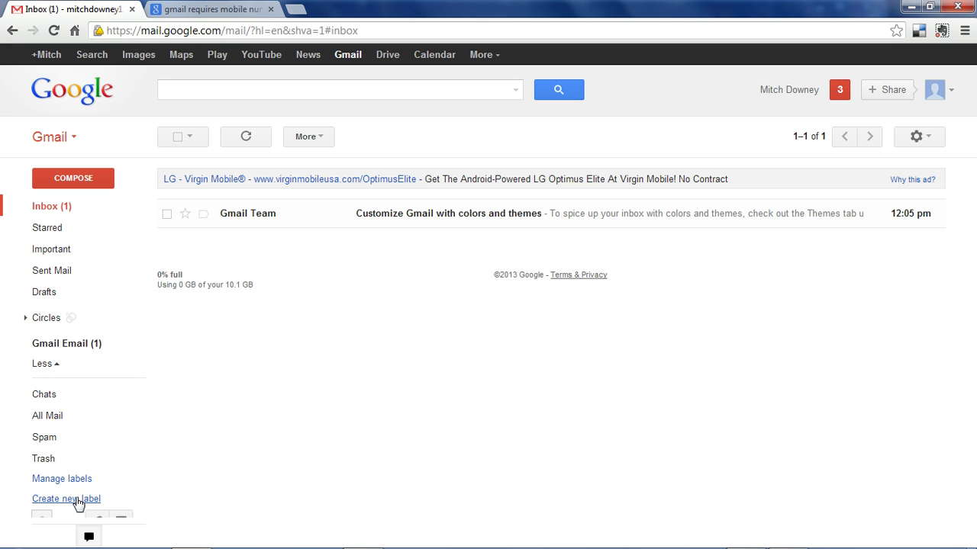
click(67, 499)
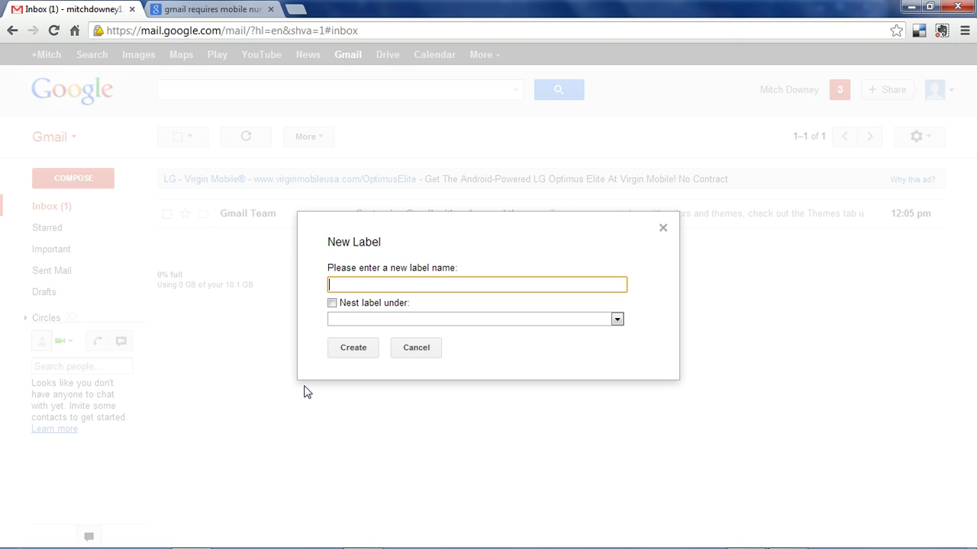
click(354, 349)
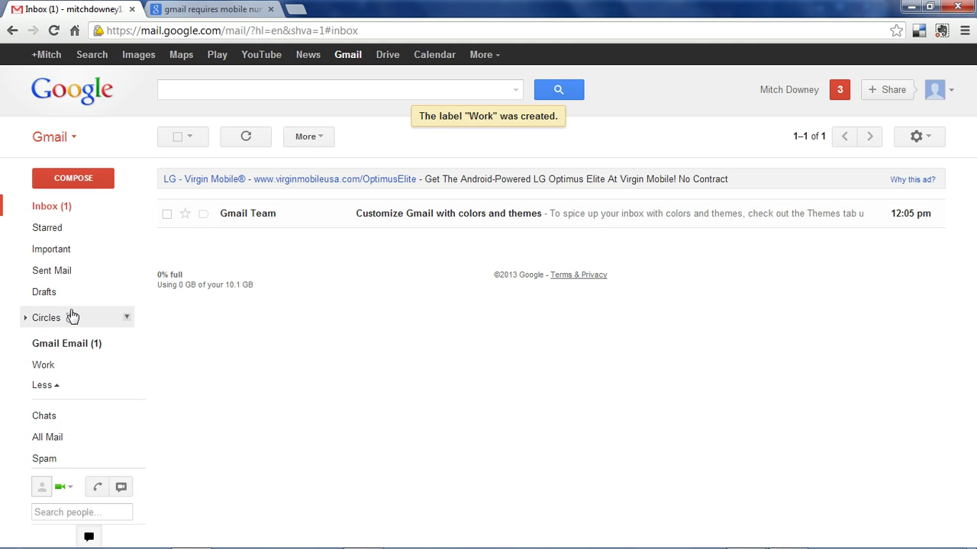
Create two more labels, School and Family
click(74, 520)
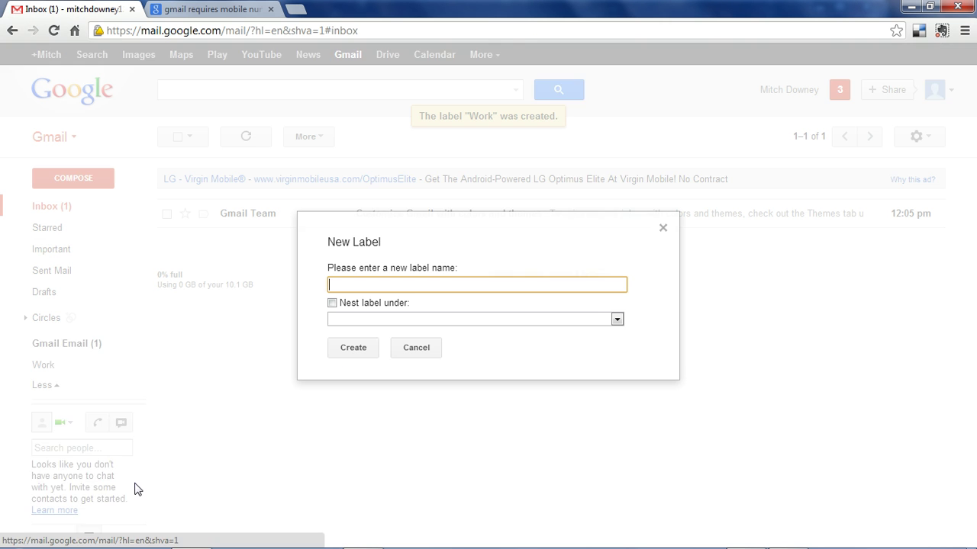
click(345, 351)
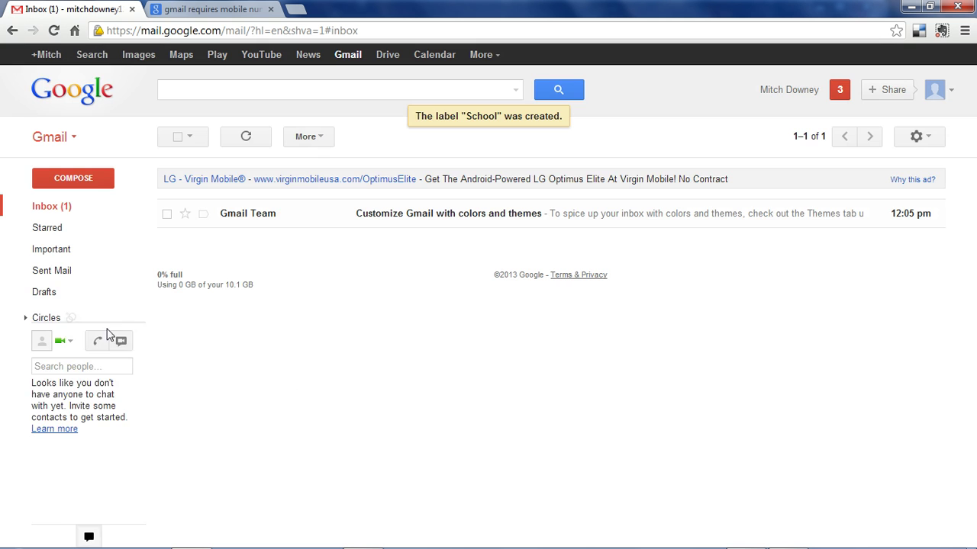
mouse_move(65, 419)
scroll(53, 512, down, 1)
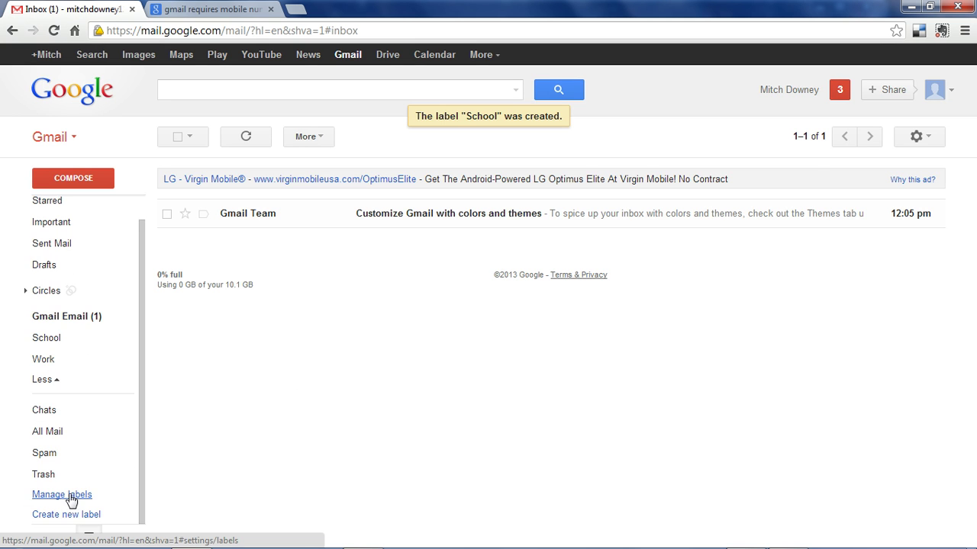
click(65, 515)
text(Pa)
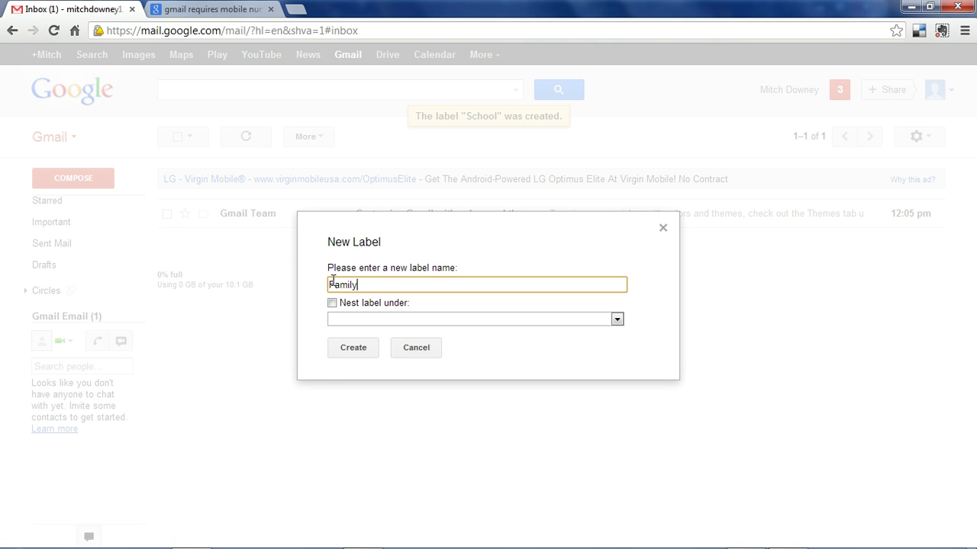
text(mily)
click(349, 349)
mouse_move(87, 285)
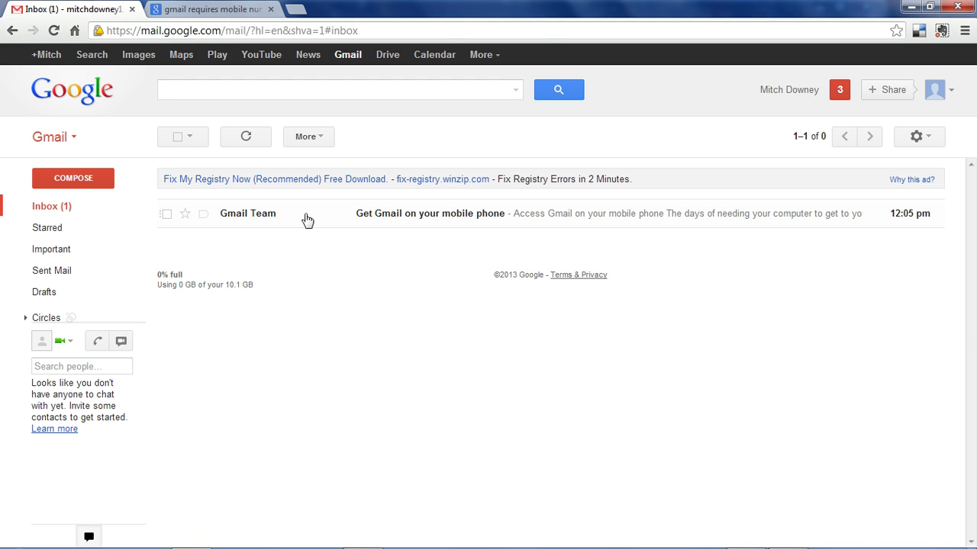
Filter mail like the Gmail Team welcome message to skip the inbox and get the Gmail Email label
click(167, 214)
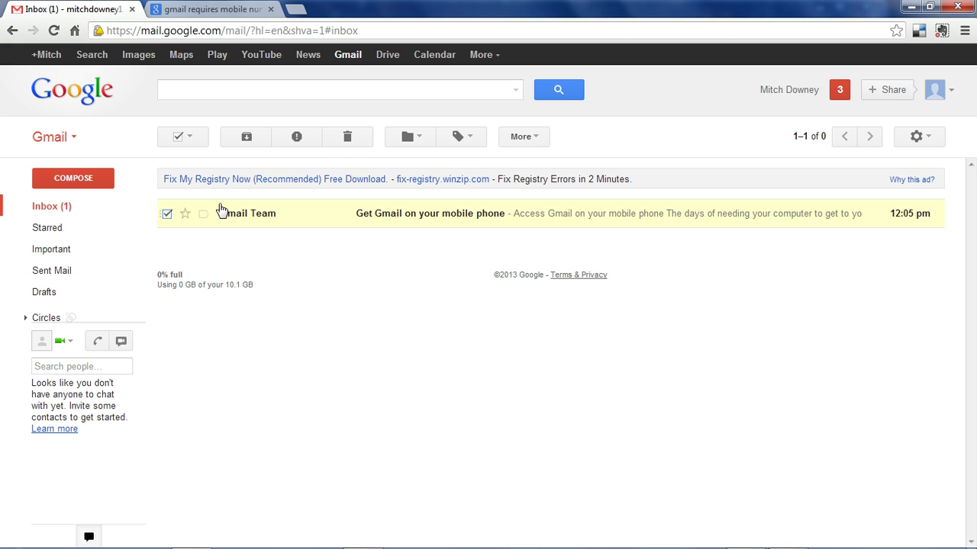
click(534, 139)
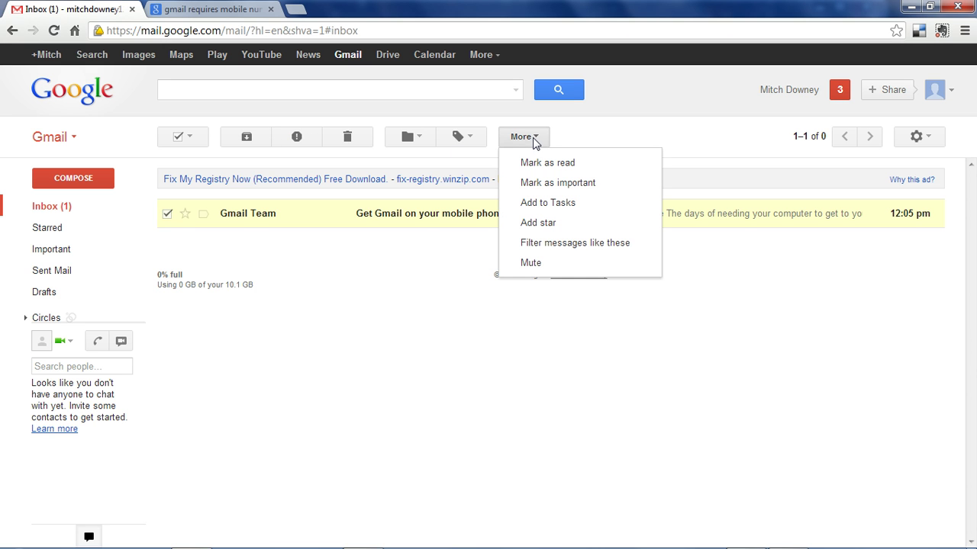
click(539, 243)
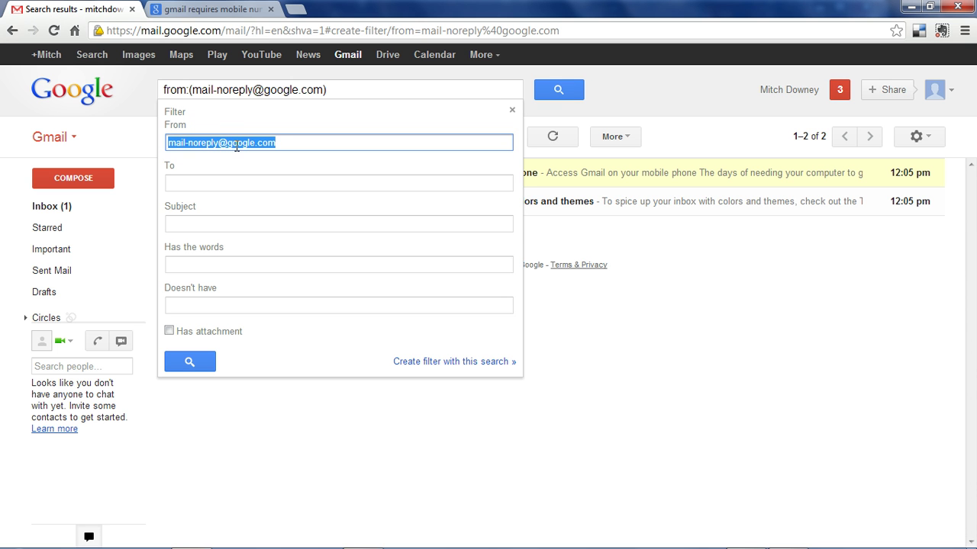
click(452, 361)
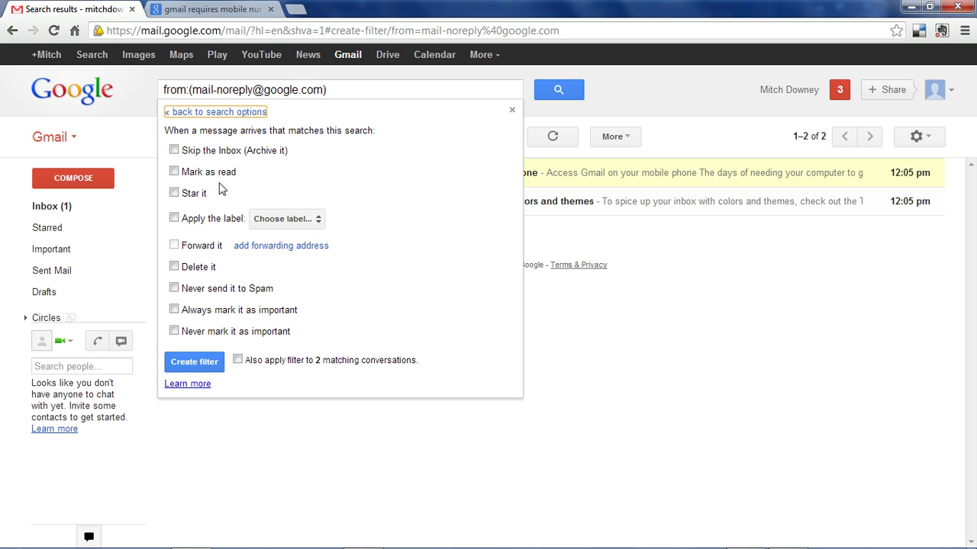
click(178, 220)
click(282, 219)
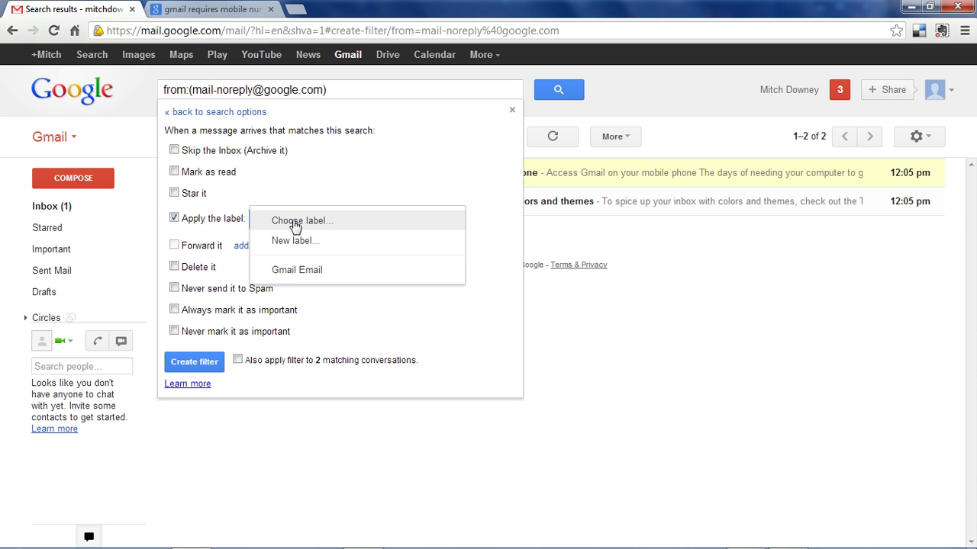
click(307, 274)
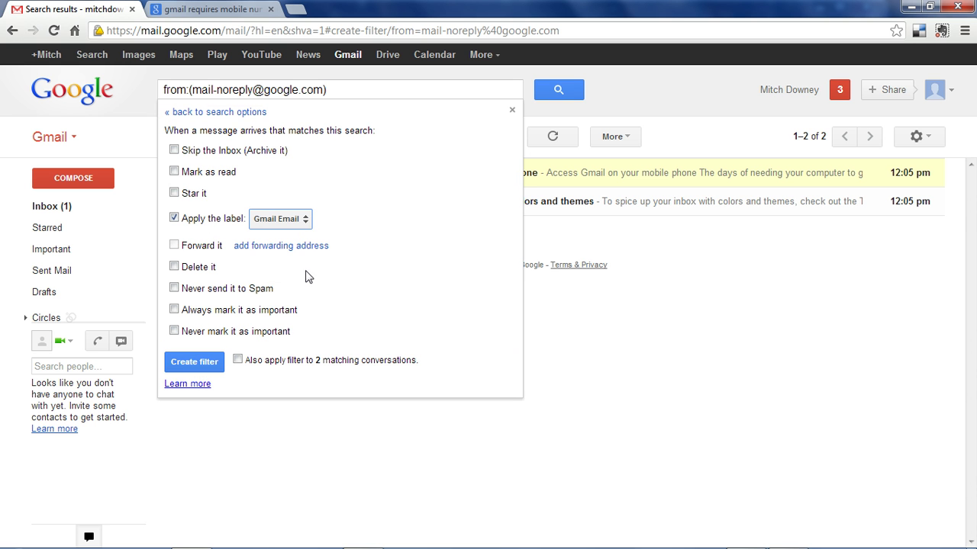
click(175, 151)
click(195, 363)
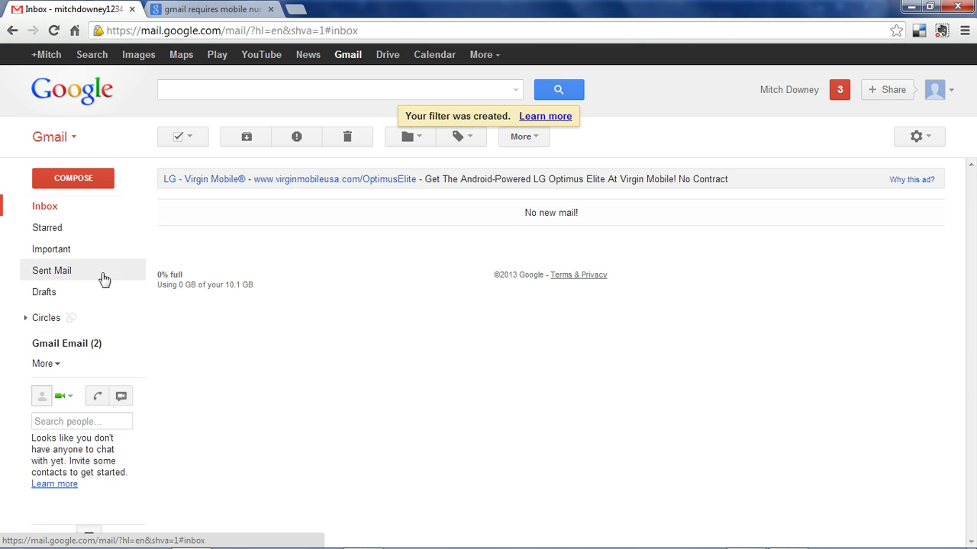
Star both Gmail Email messages, check the Starred view, and mark the themes message important
click(77, 343)
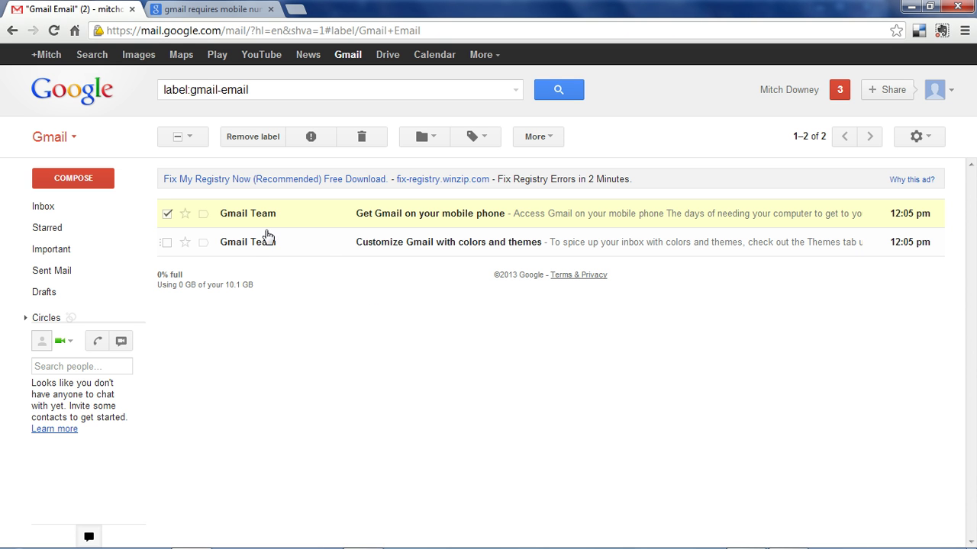
click(184, 217)
click(185, 243)
click(66, 231)
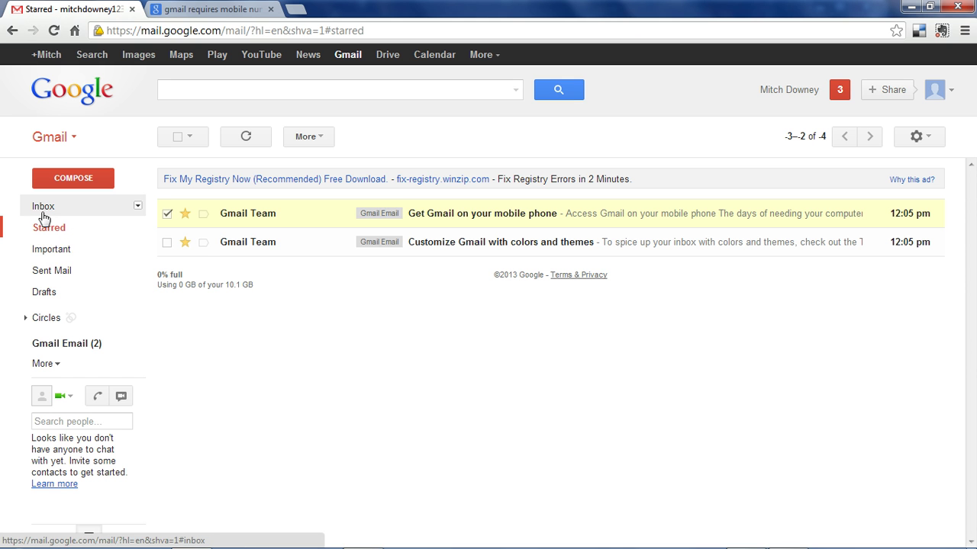
click(187, 248)
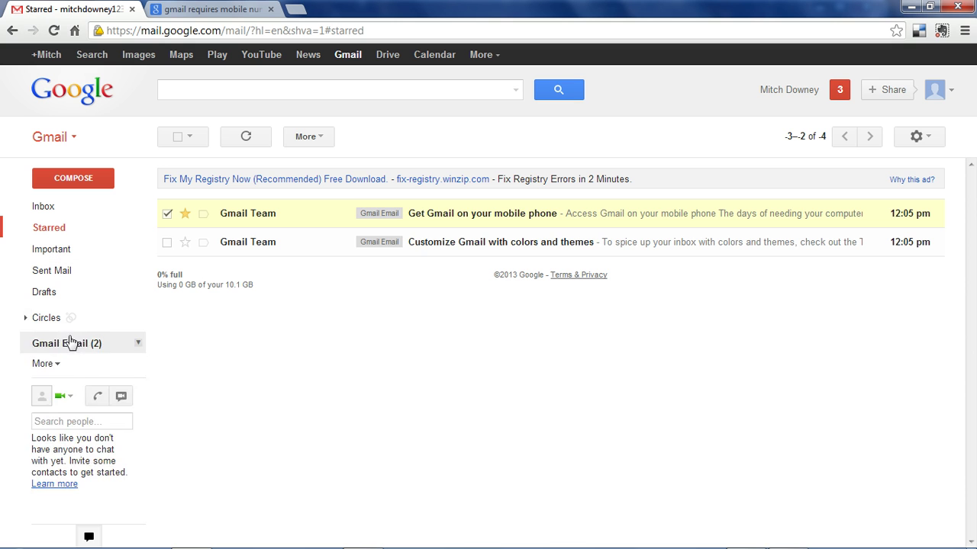
click(70, 342)
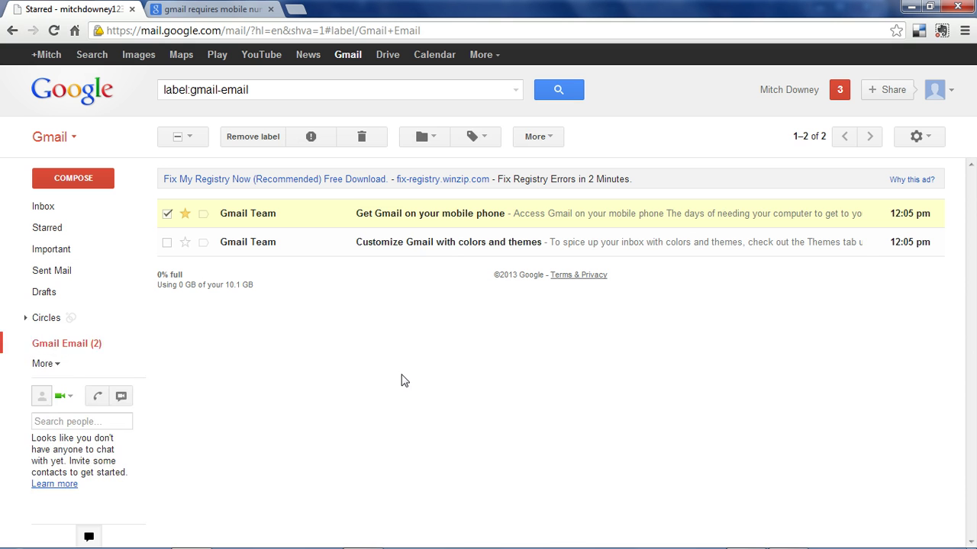
click(204, 243)
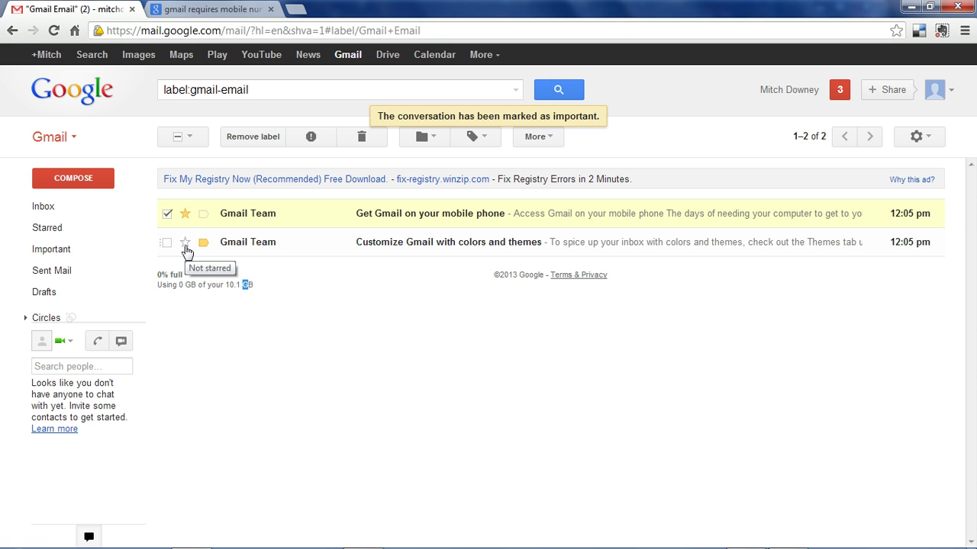
click(184, 242)
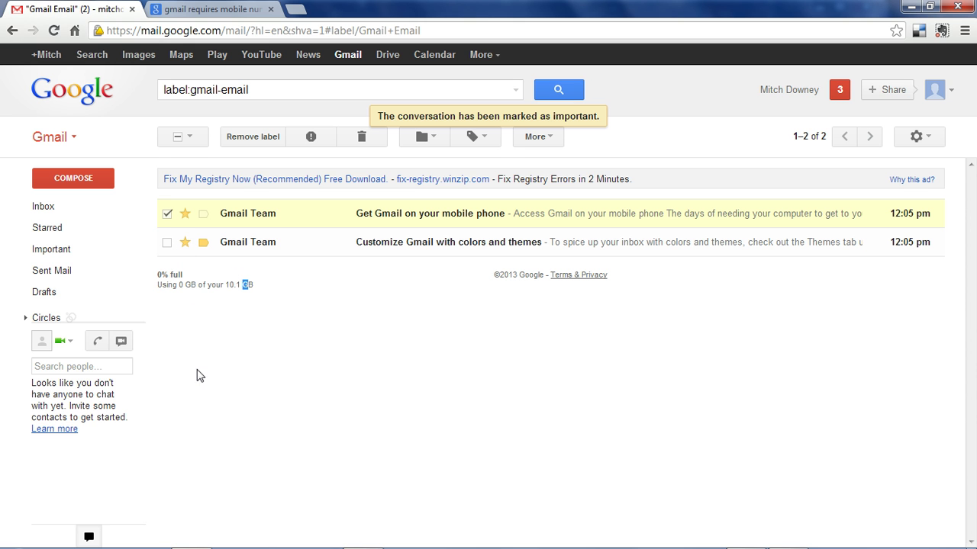
Unstar the themes message, search mail for 'mobile', and view the account's Google+ profile
click(185, 242)
click(312, 91)
key(ctrl+a)
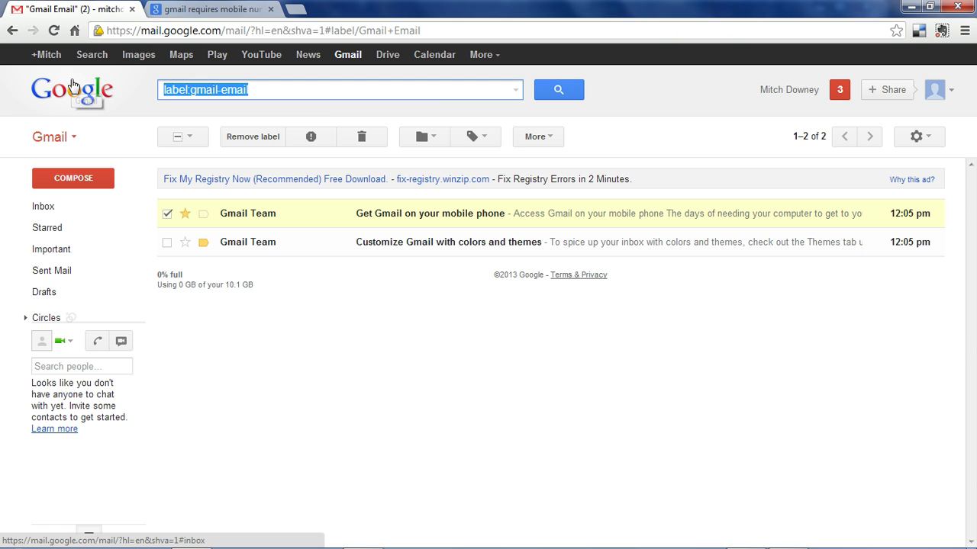
text(mobile)
key(Return)
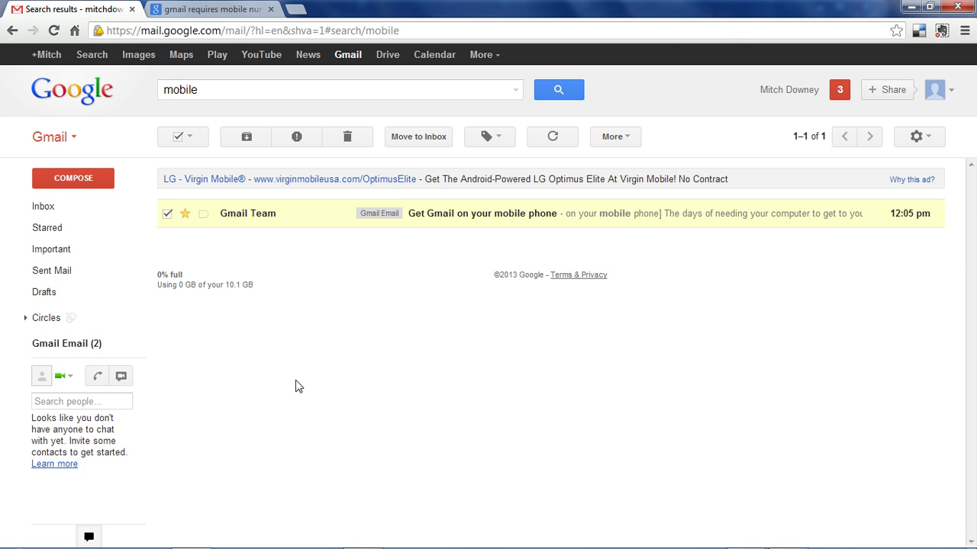
click(802, 90)
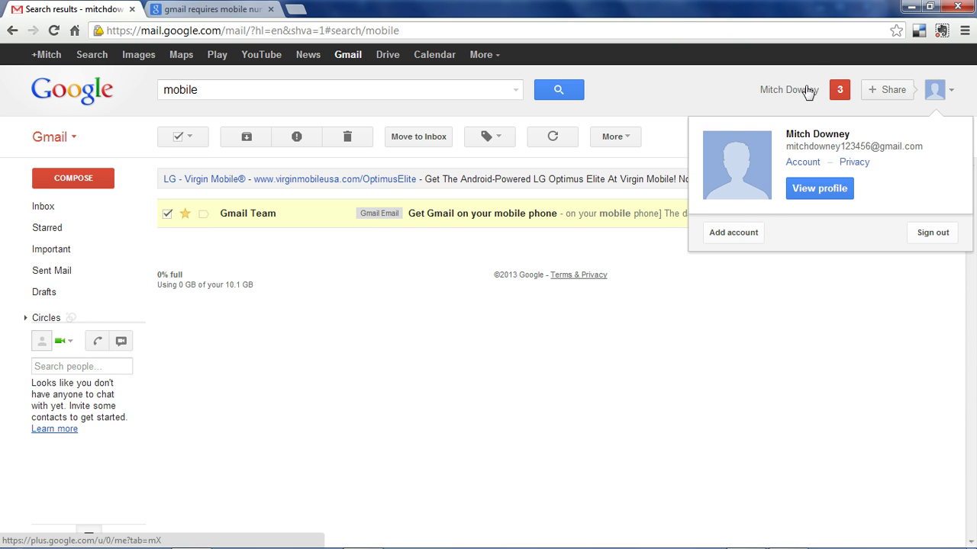
click(820, 190)
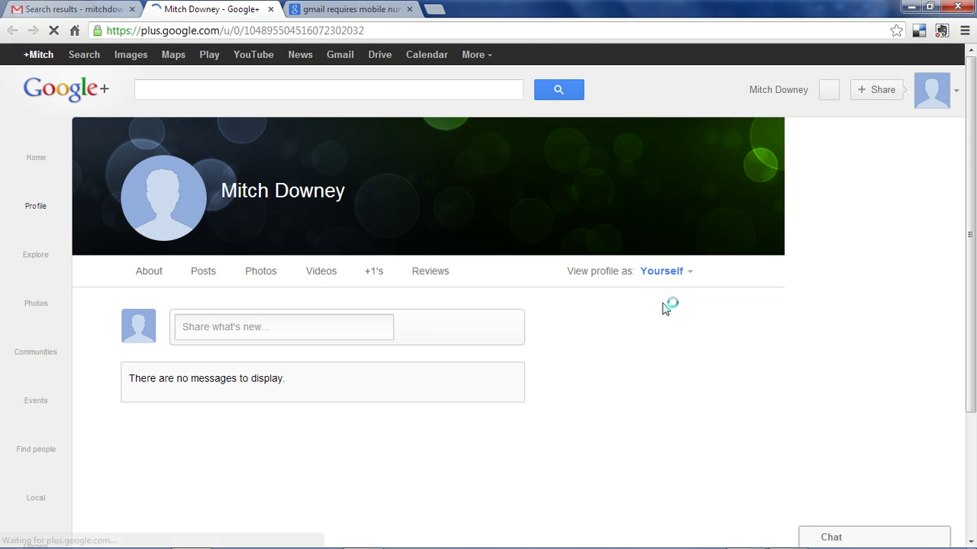
Close the Google+ profile tab, start Add account, then close that sign-in tab
key(ctrl+w)
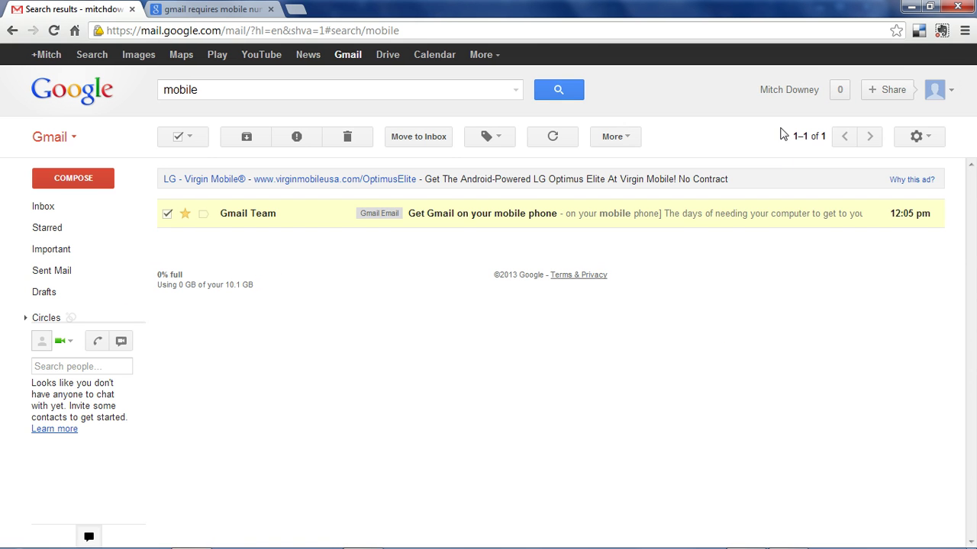
click(790, 91)
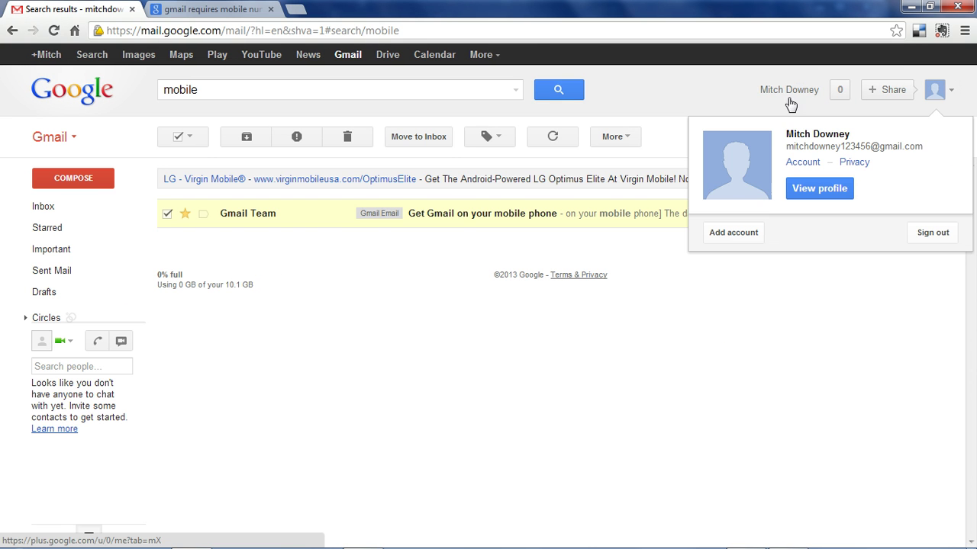
click(734, 232)
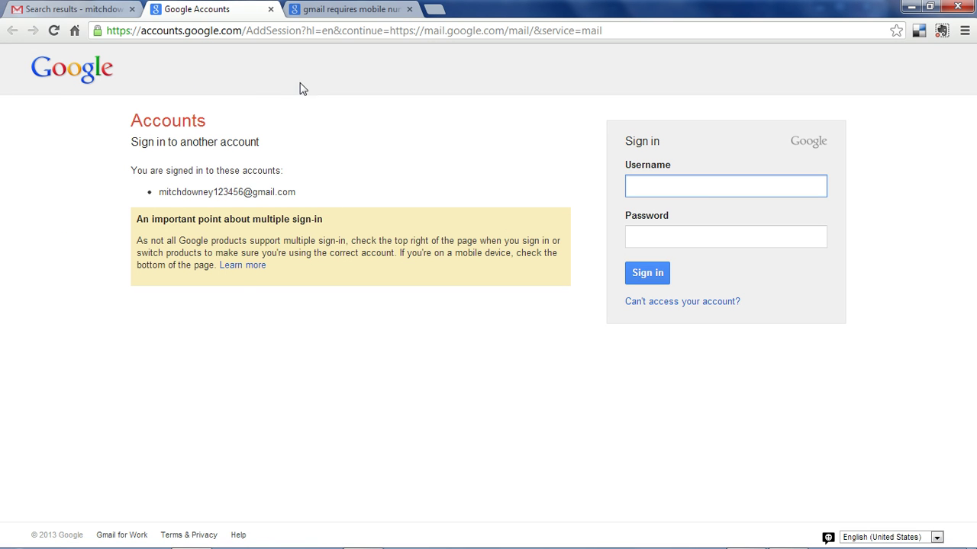
click(270, 10)
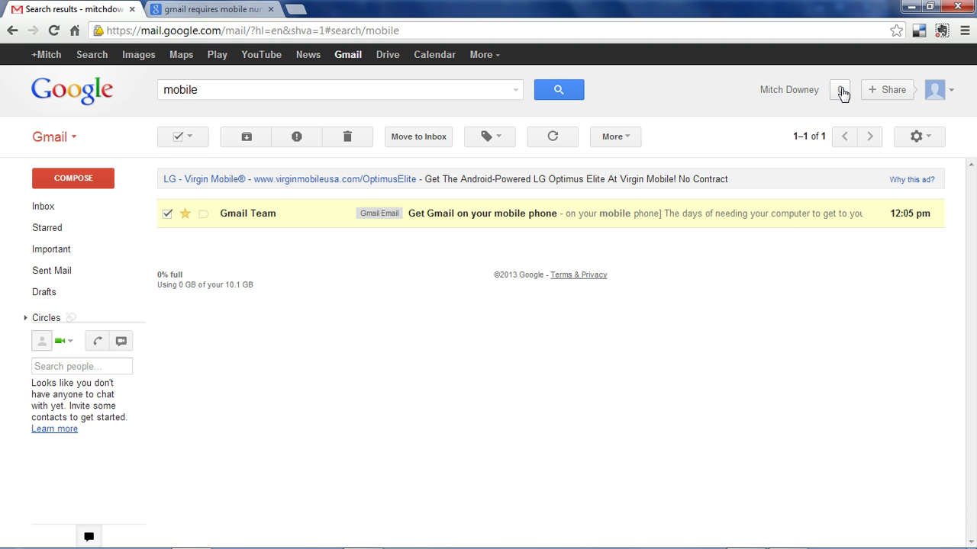
Peek at the Notifications panel and the Share post box, then close them
click(842, 91)
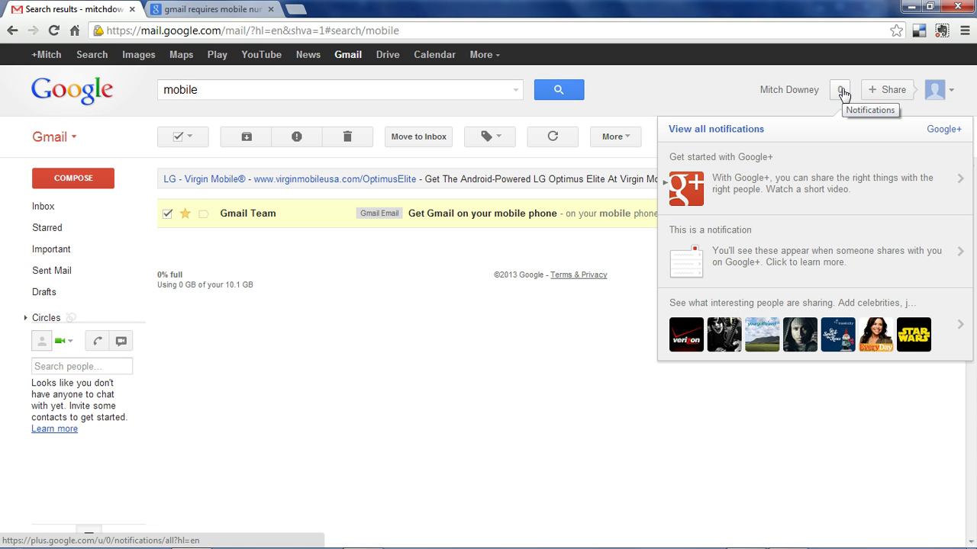
click(763, 441)
click(892, 100)
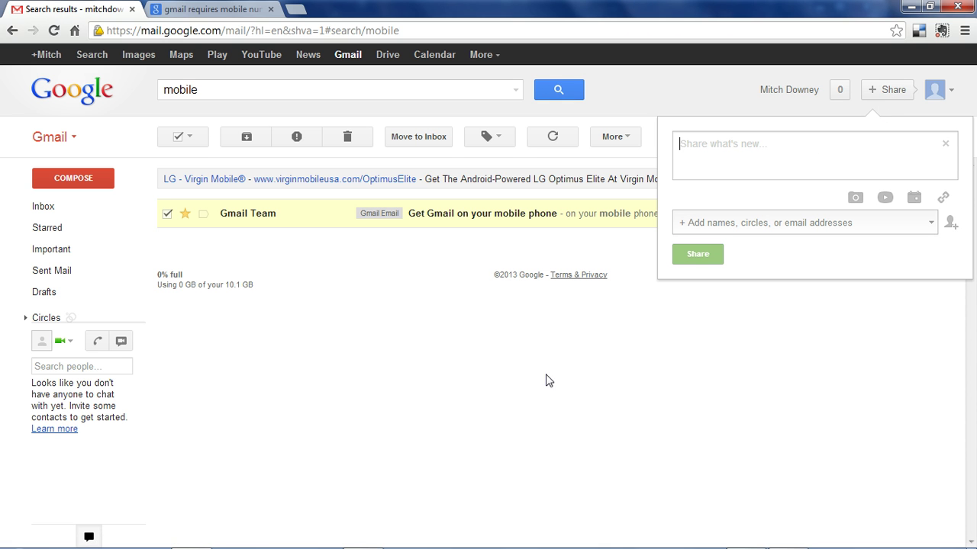
click(954, 93)
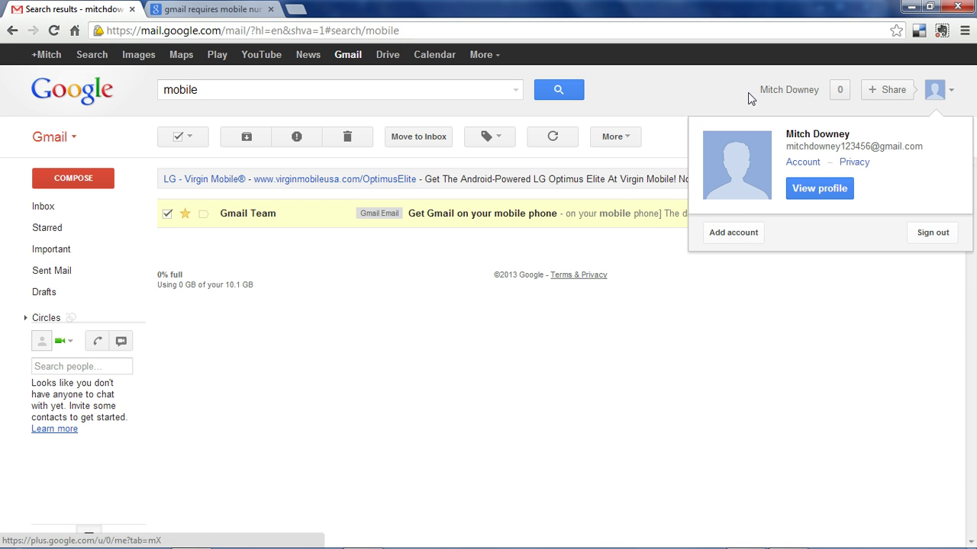
Switch the mail list display density to Cozy, then to Compact
click(685, 373)
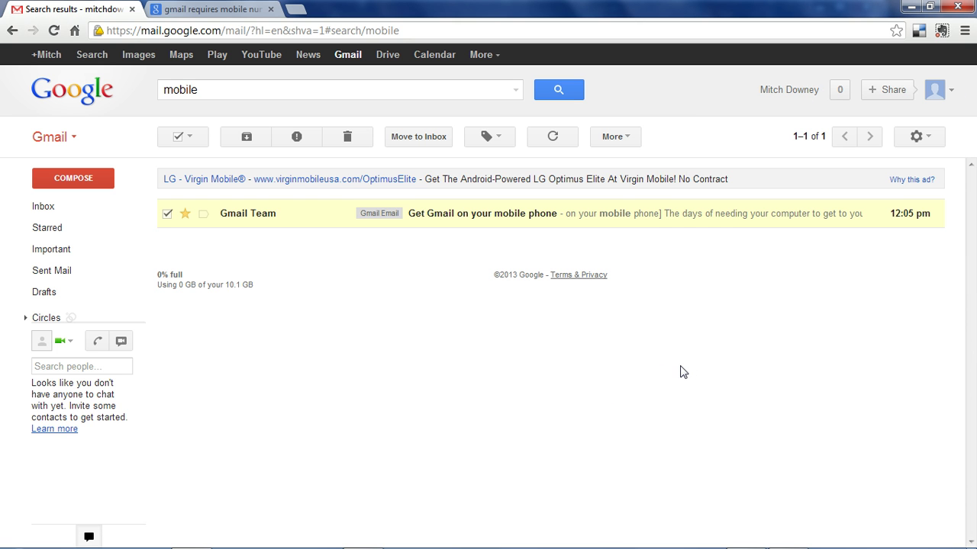
click(923, 141)
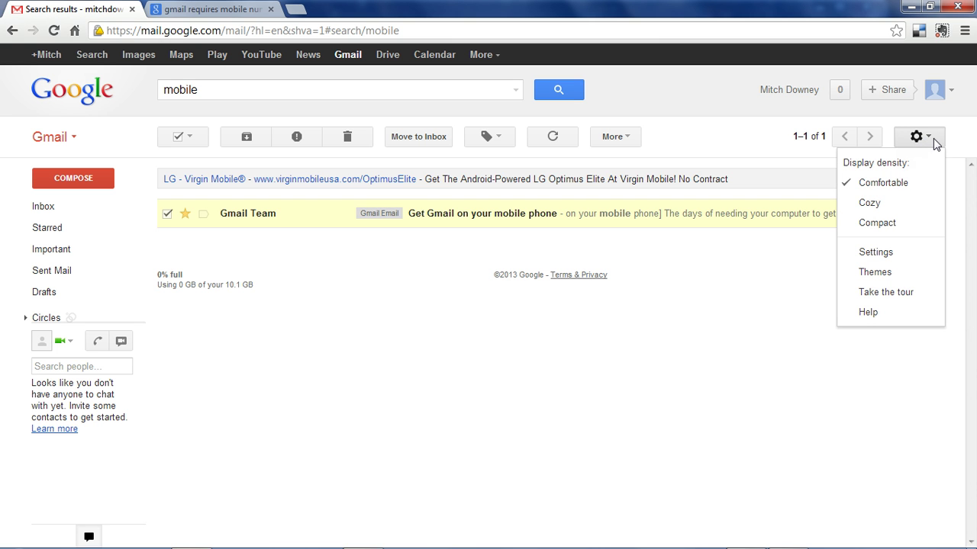
click(891, 207)
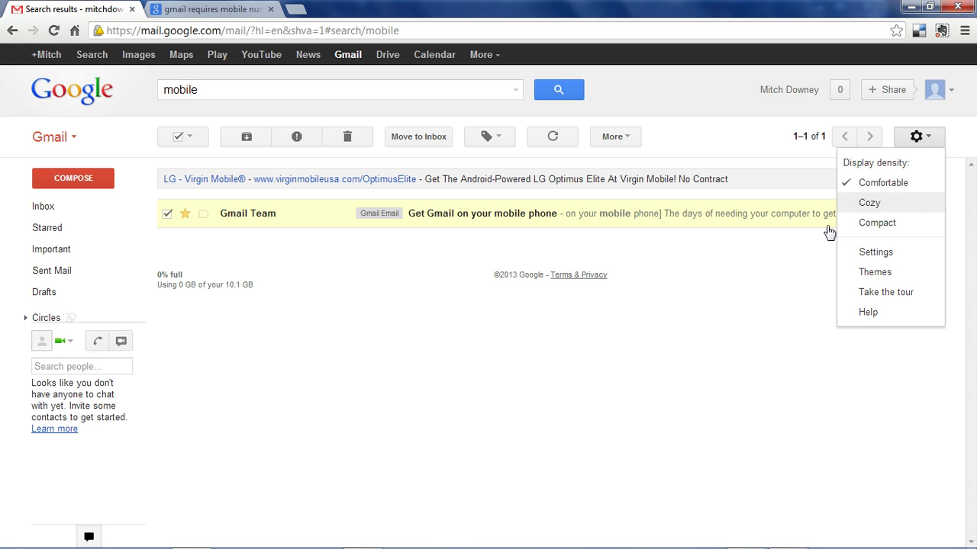
click(930, 137)
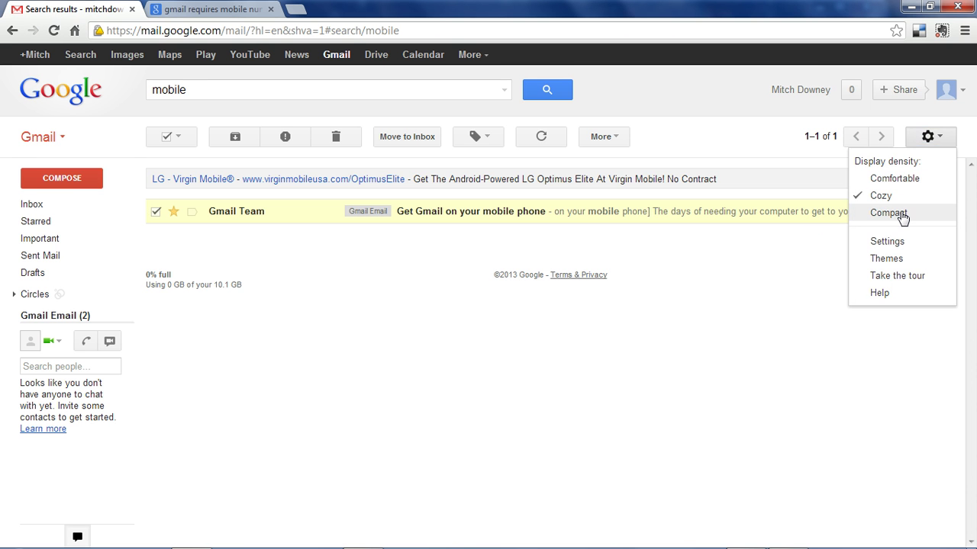
click(903, 216)
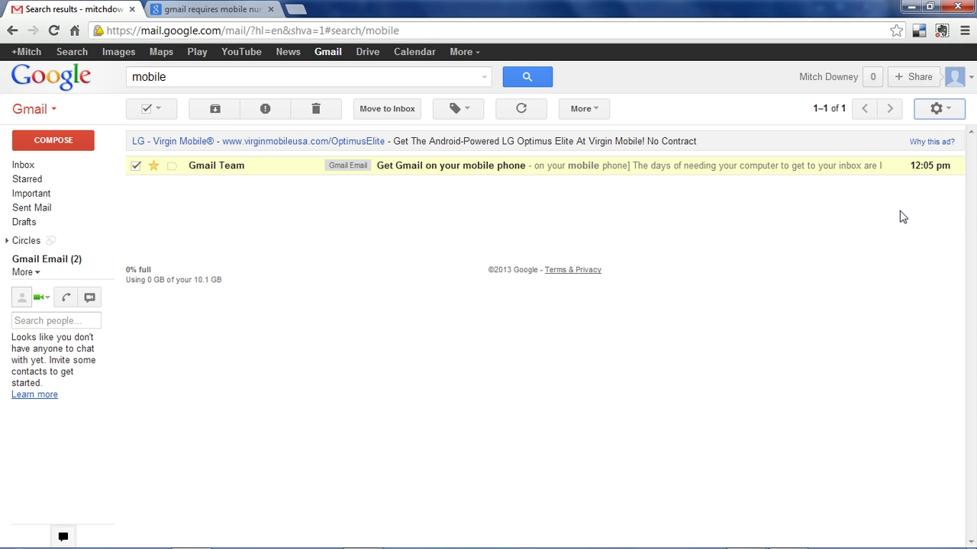
Restore Comfortable display density and open Gmail's Settings
click(939, 111)
click(924, 156)
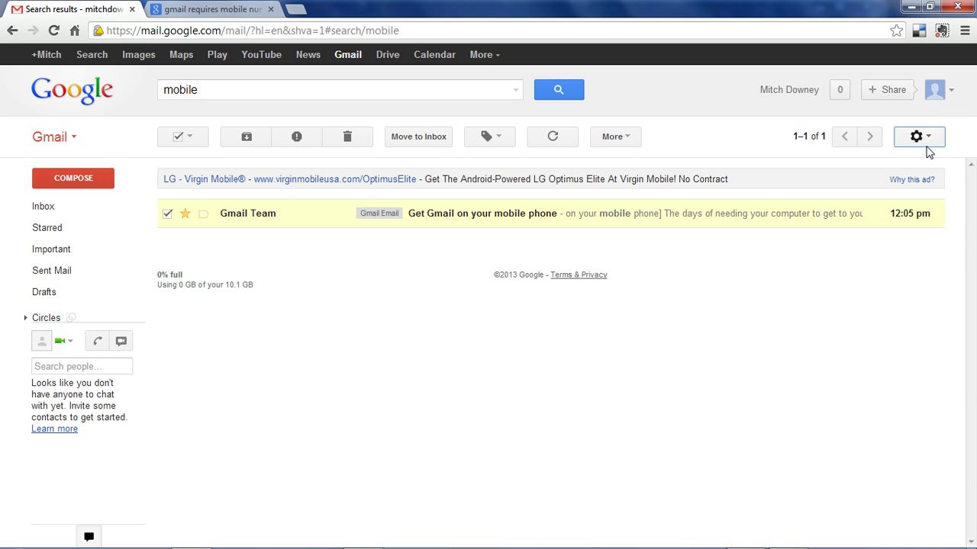
click(917, 136)
click(888, 255)
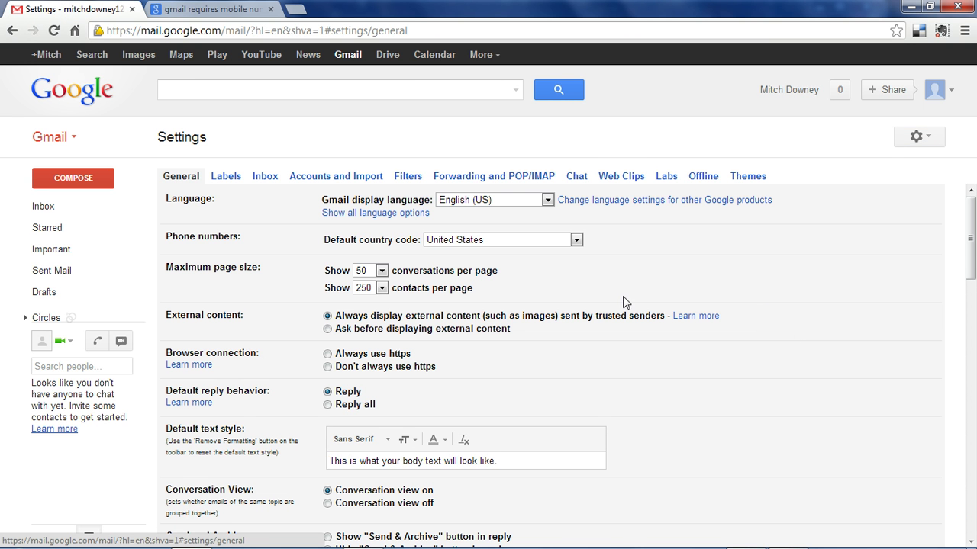
Browse the Labels, Inbox, Accounts and Import, and General settings, then the Filters list
click(229, 180)
click(264, 181)
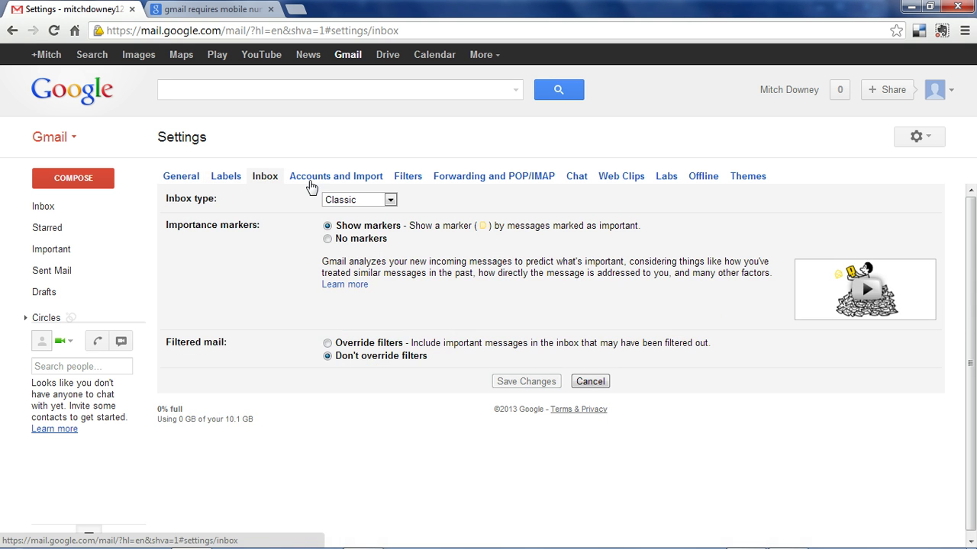
click(310, 183)
click(171, 182)
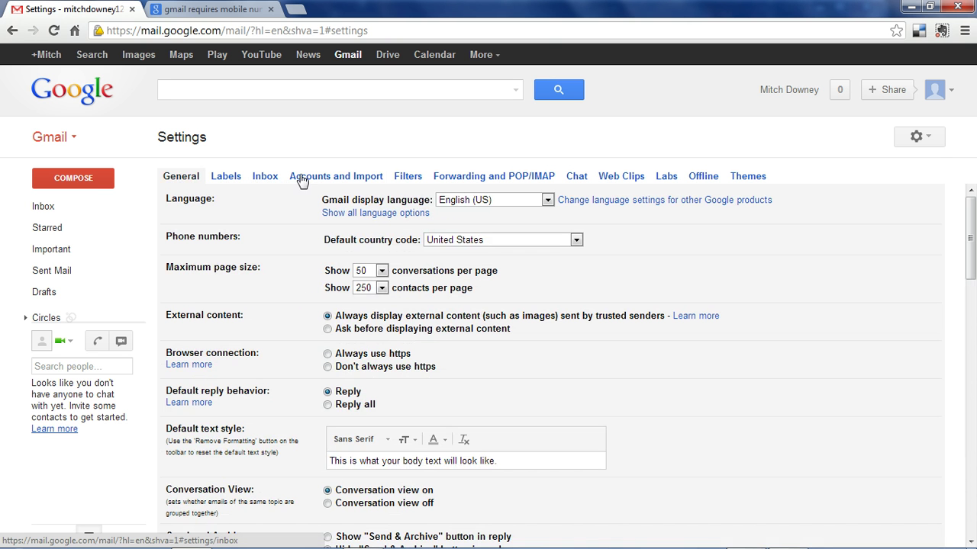
click(406, 181)
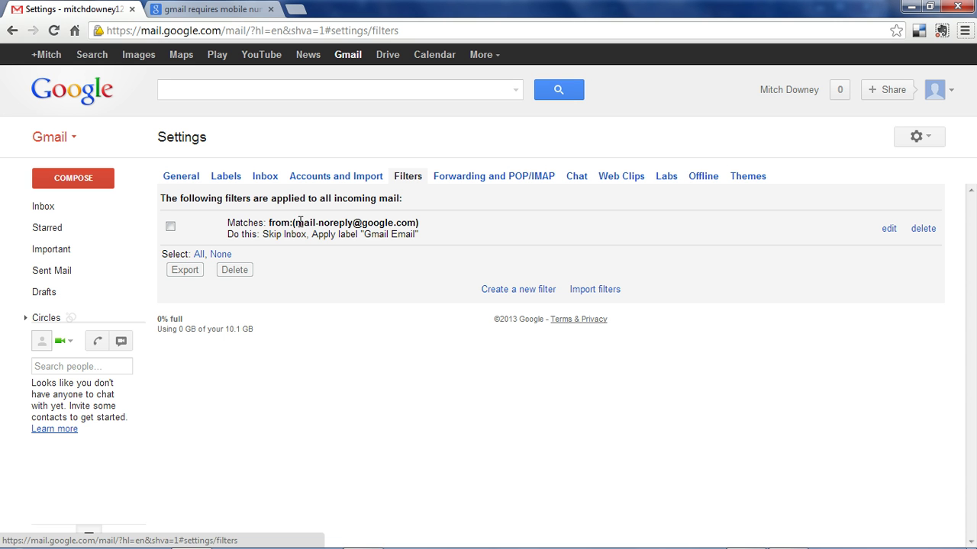
Inspect the filter's sender and Skip Inbox action, open it for editing, then cancel
drag(300, 221, 410, 236)
drag(263, 235, 324, 235)
click(380, 351)
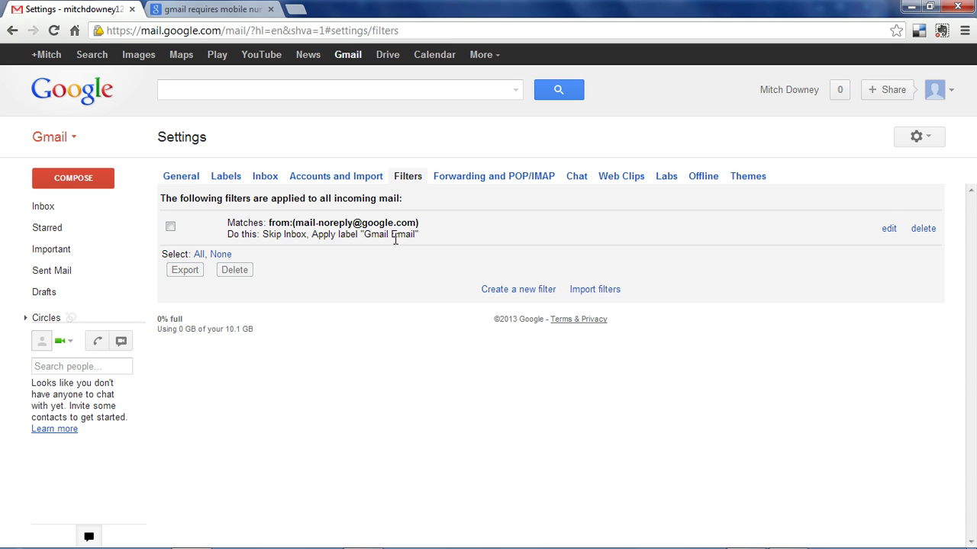
click(889, 229)
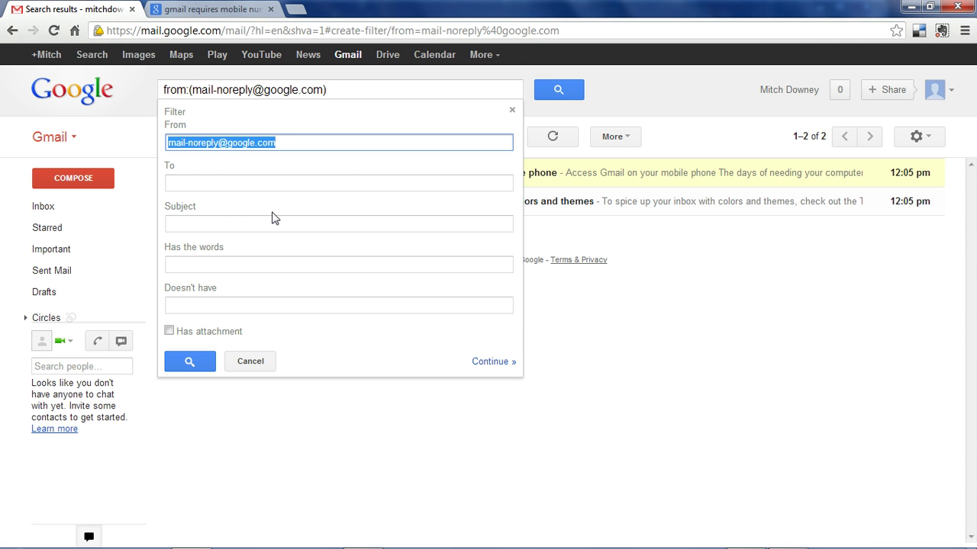
click(252, 362)
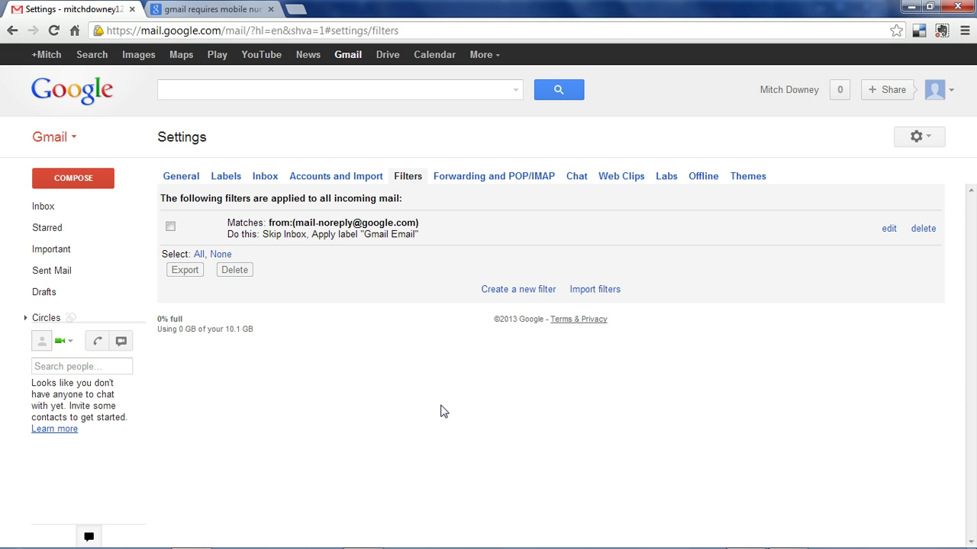
Return to General settings, scroll down, and click into the Signature box
click(180, 176)
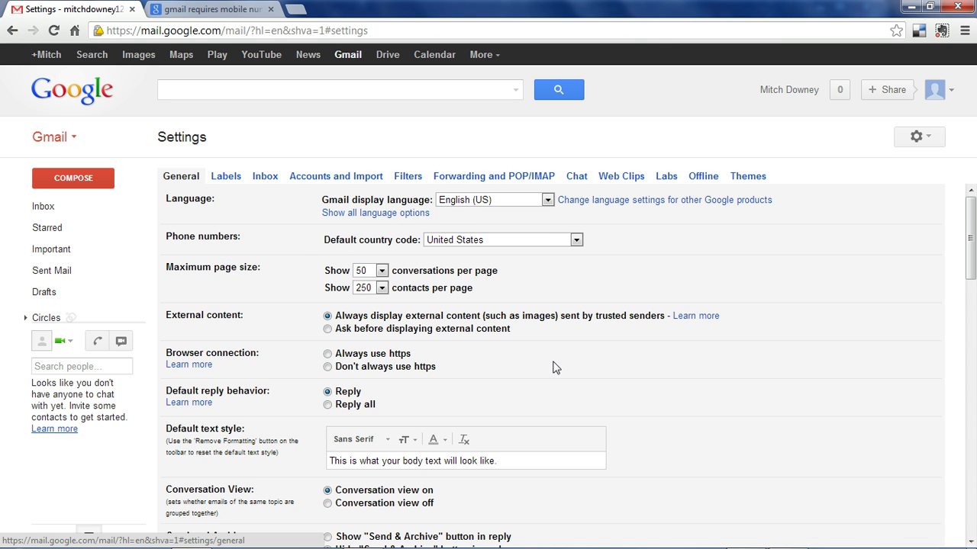
scroll(393, 297, down, 2)
scroll(504, 372, down, 7)
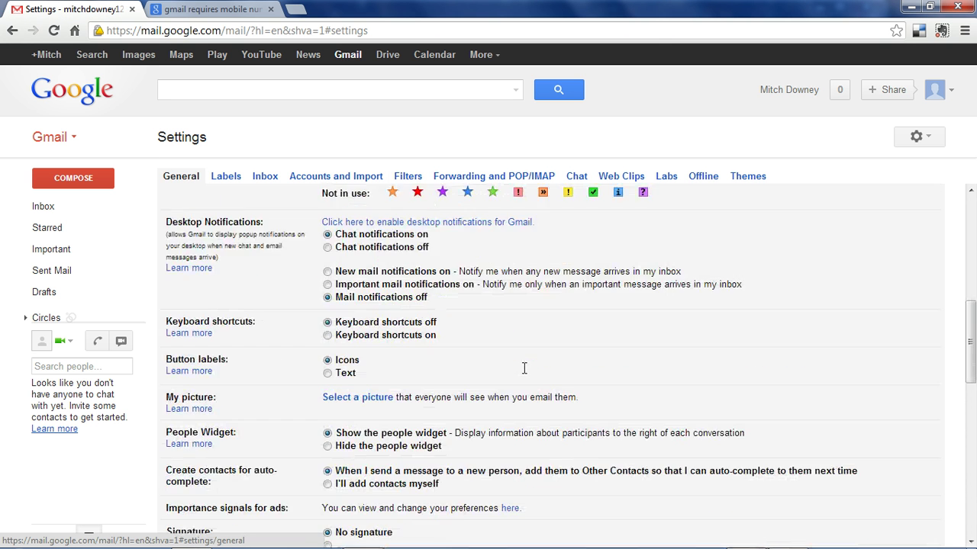
click(425, 377)
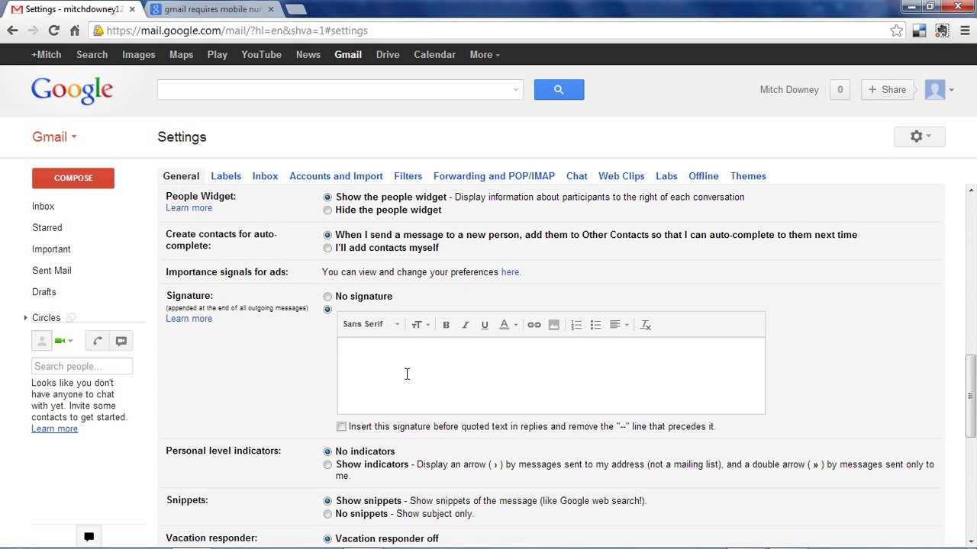
scroll(407, 374, down, 5)
scroll(309, 372, up, 1)
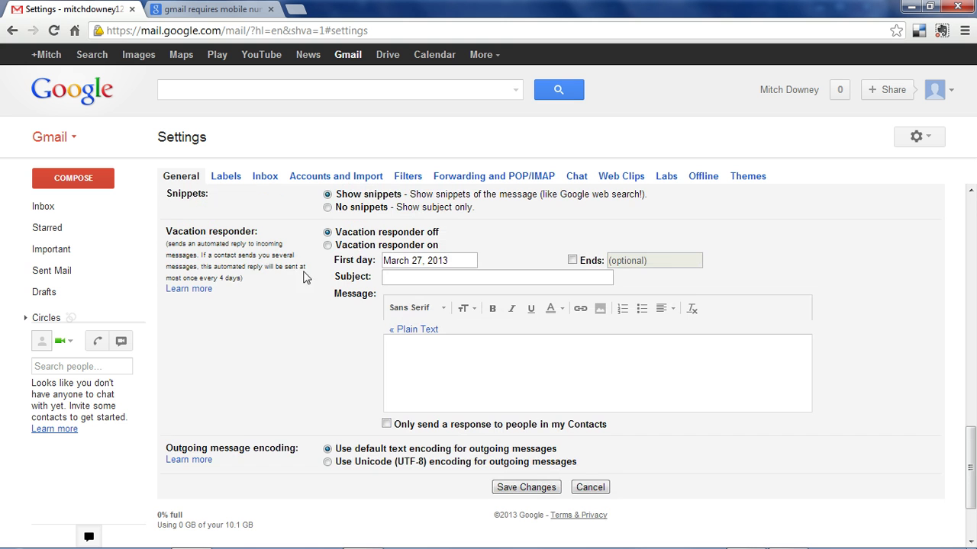
Click into the Vacation responder message and scroll through the remaining General options
click(446, 377)
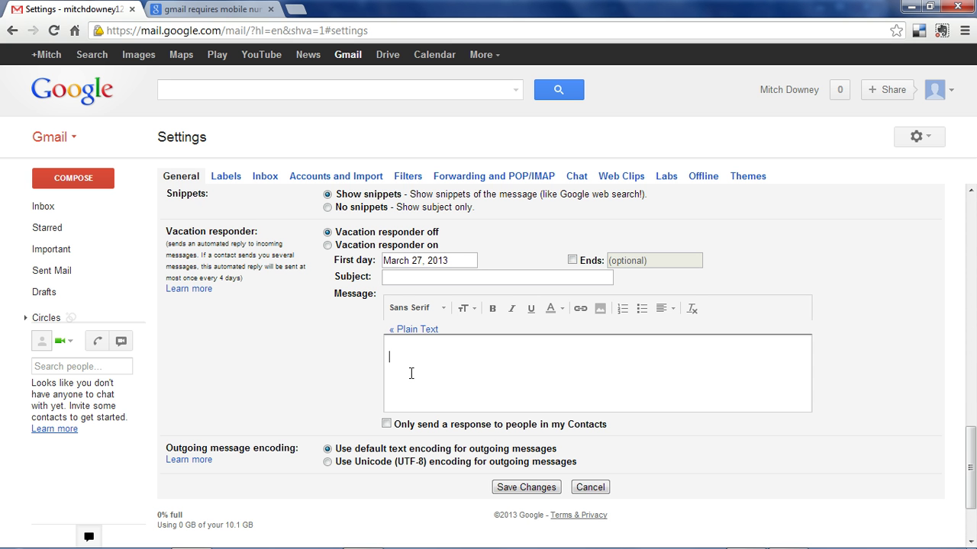
scroll(298, 399, up, 6)
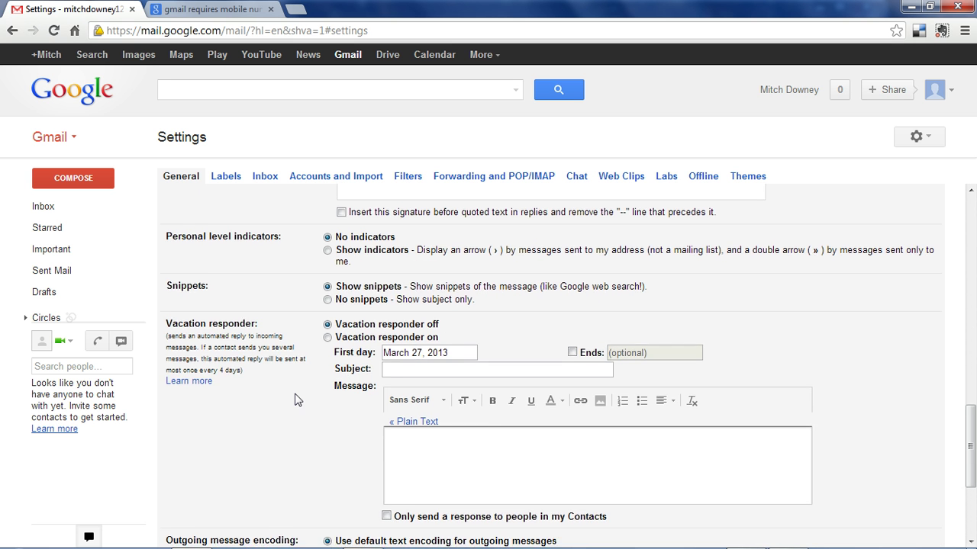
scroll(298, 399, up, 1)
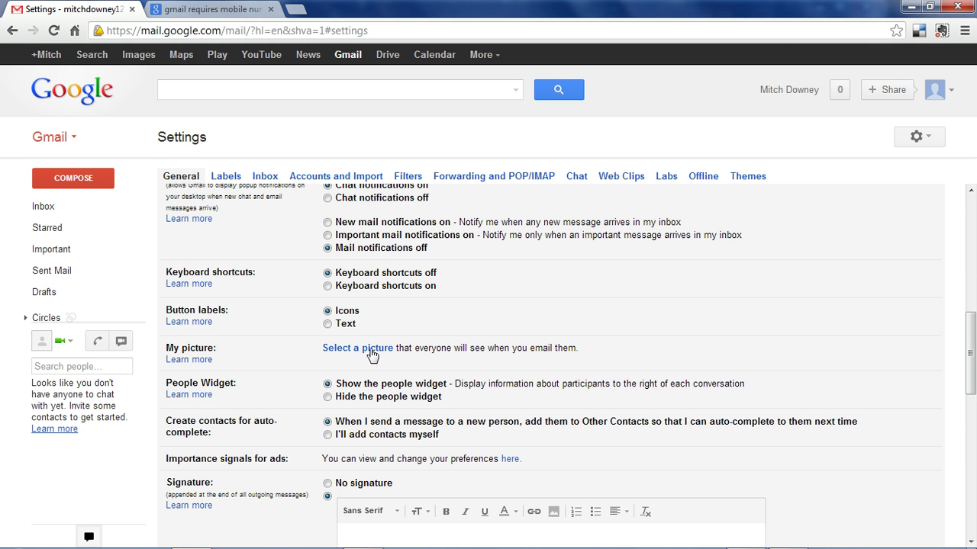
scroll(538, 364, up, 3)
scroll(537, 364, up, 8)
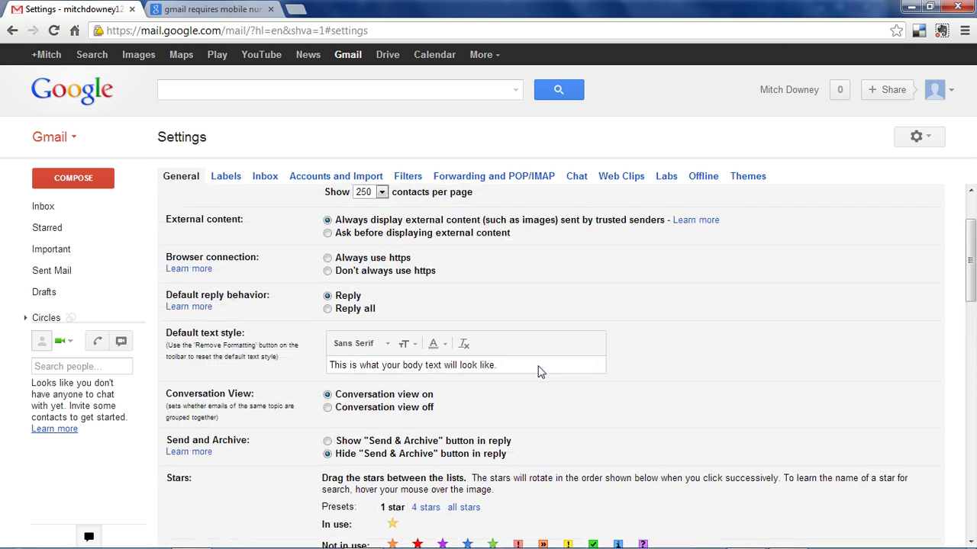
scroll(557, 379, down, 10)
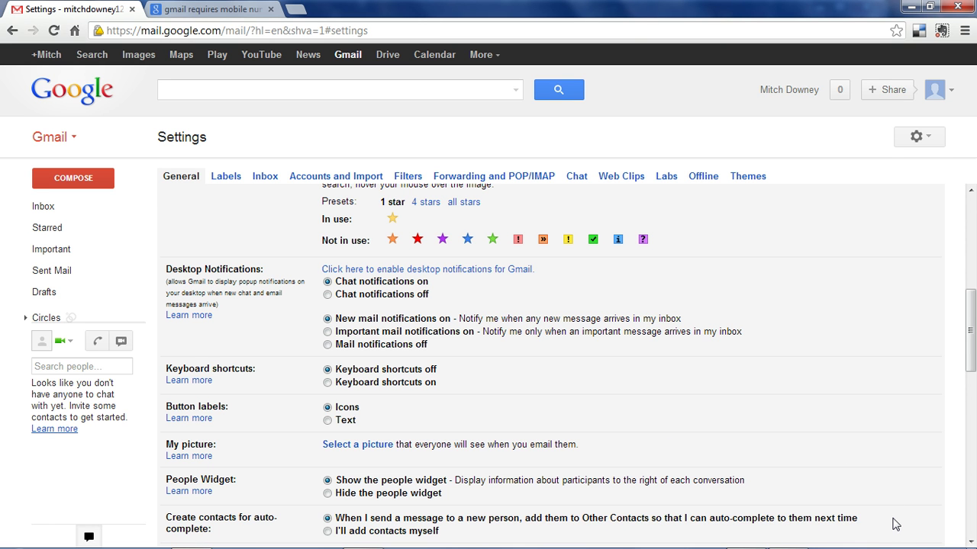
scroll(895, 525, down, 1)
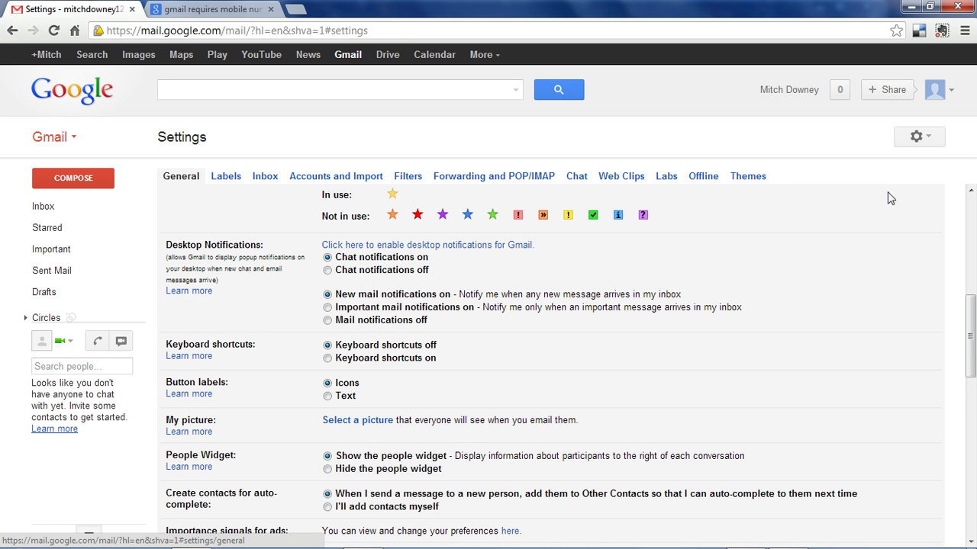
Apply the Planets HD theme after entering a location, then open Google Drive
click(755, 186)
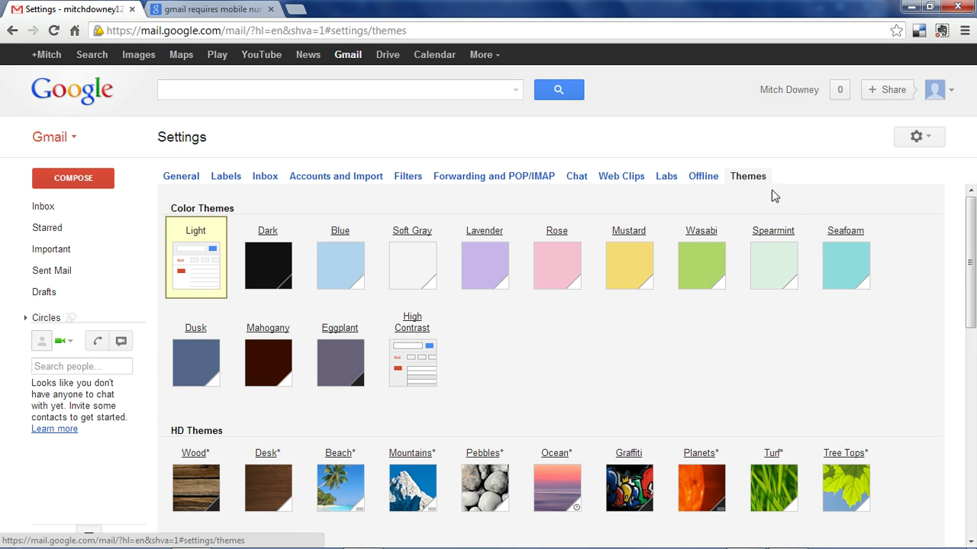
click(934, 144)
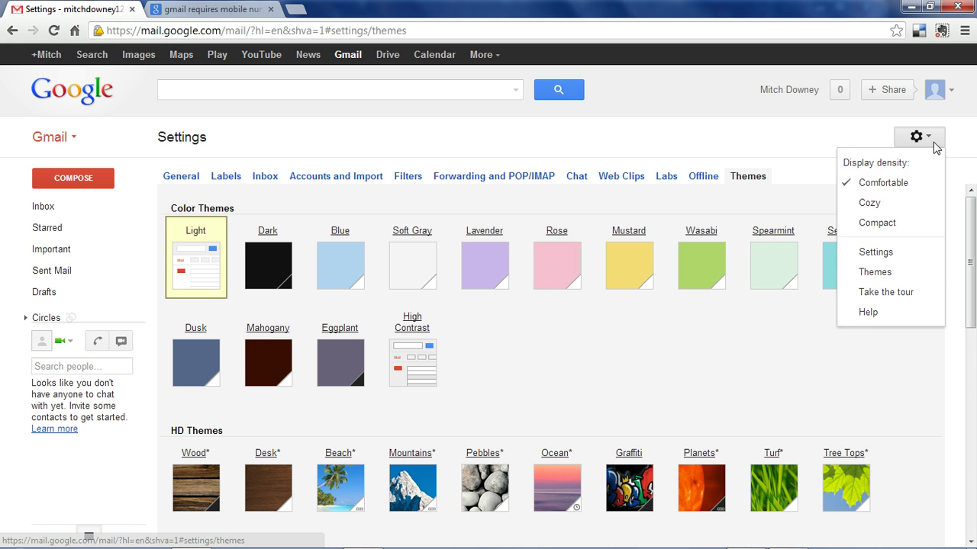
click(889, 278)
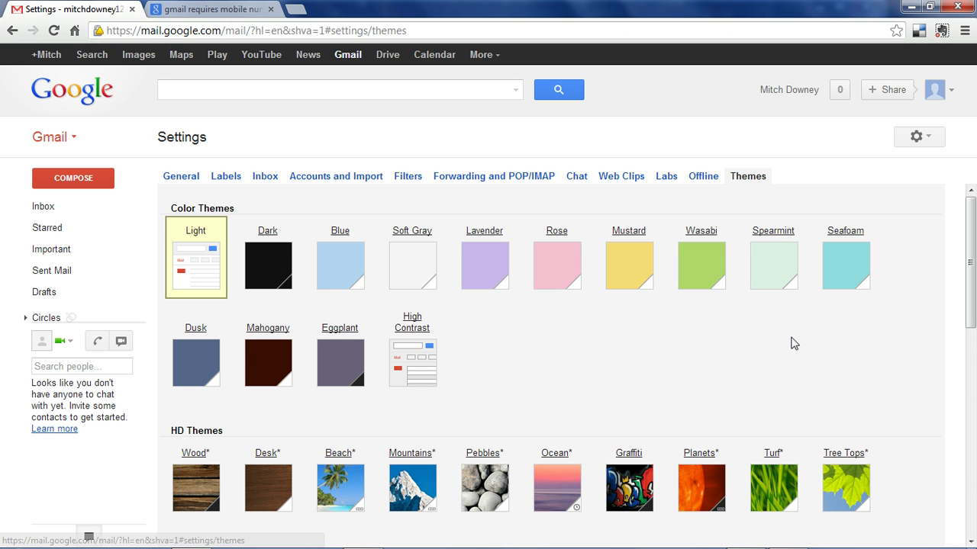
click(706, 496)
text(DeKalb)
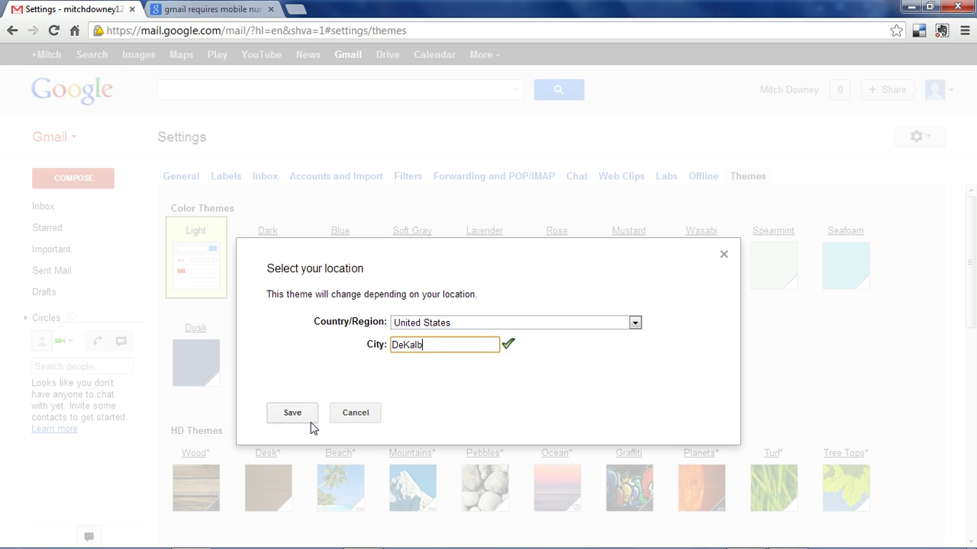
click(311, 428)
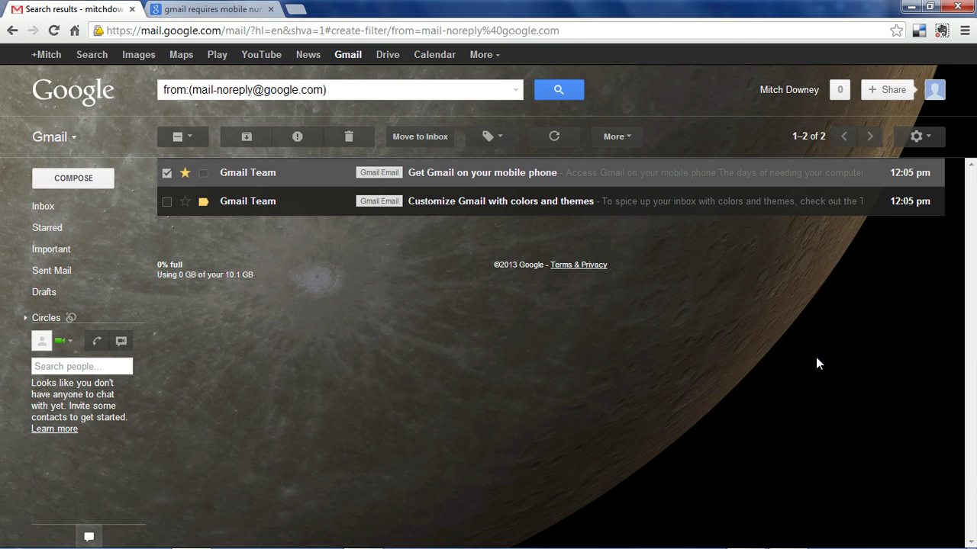
click(387, 55)
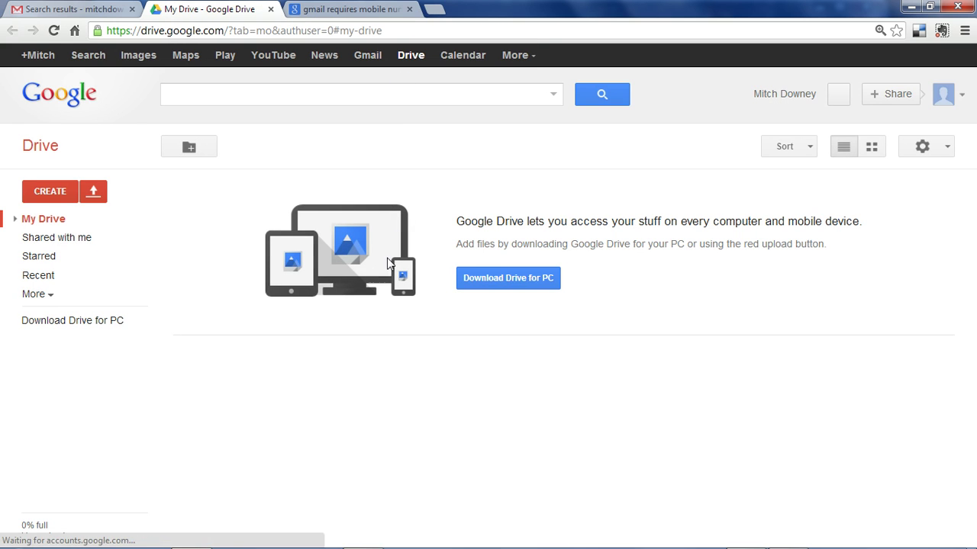